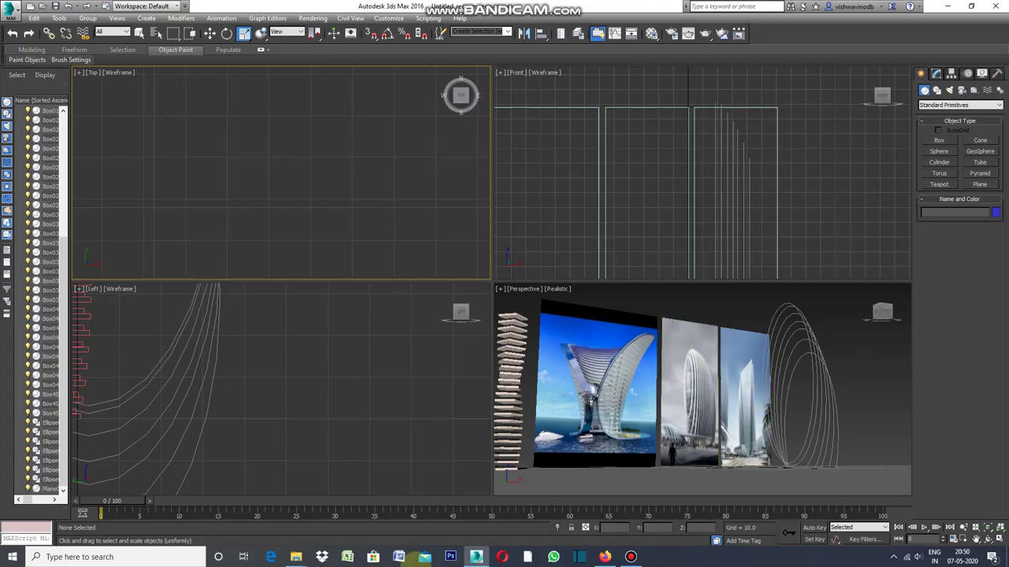
Select the hotel image panel in the scene.
left_click(599, 301)
scroll(297, 171, "down", 3)
scroll(301, 172, "down", 3)
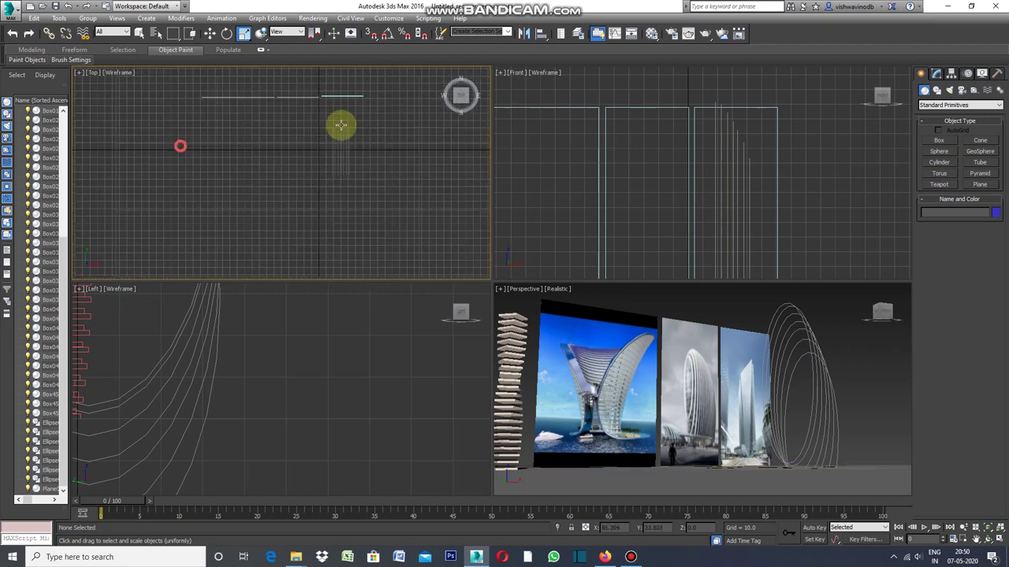
scroll(344, 142, "up", 3)
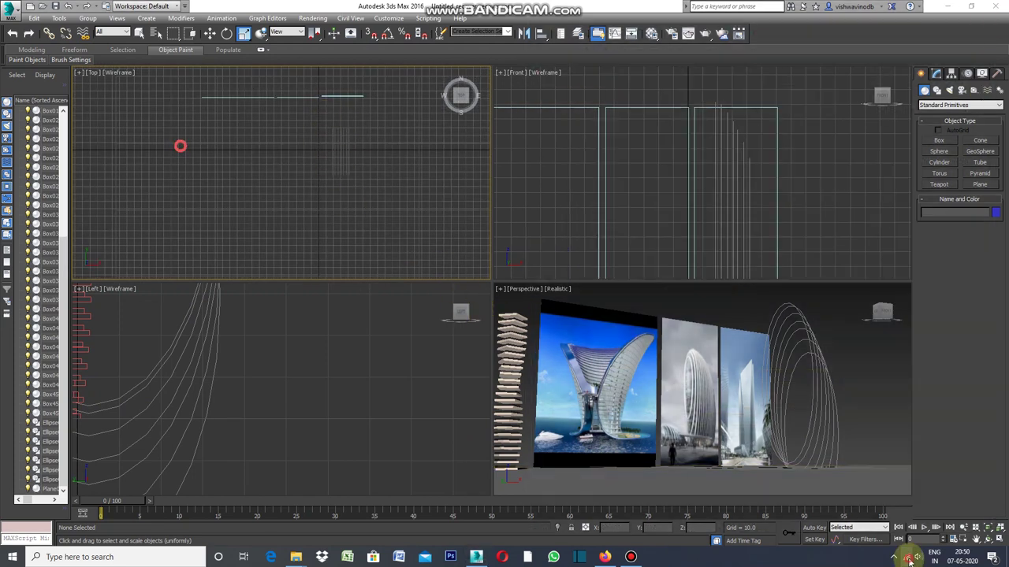
Disconnect from the current wi-fi network and return to the scene.
left_click(908, 559)
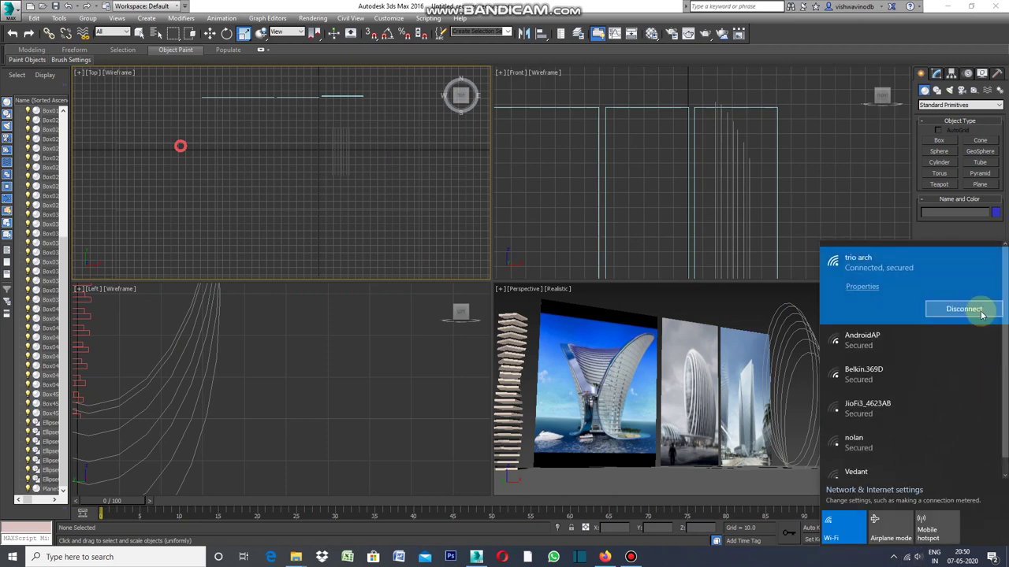
left_click(981, 314)
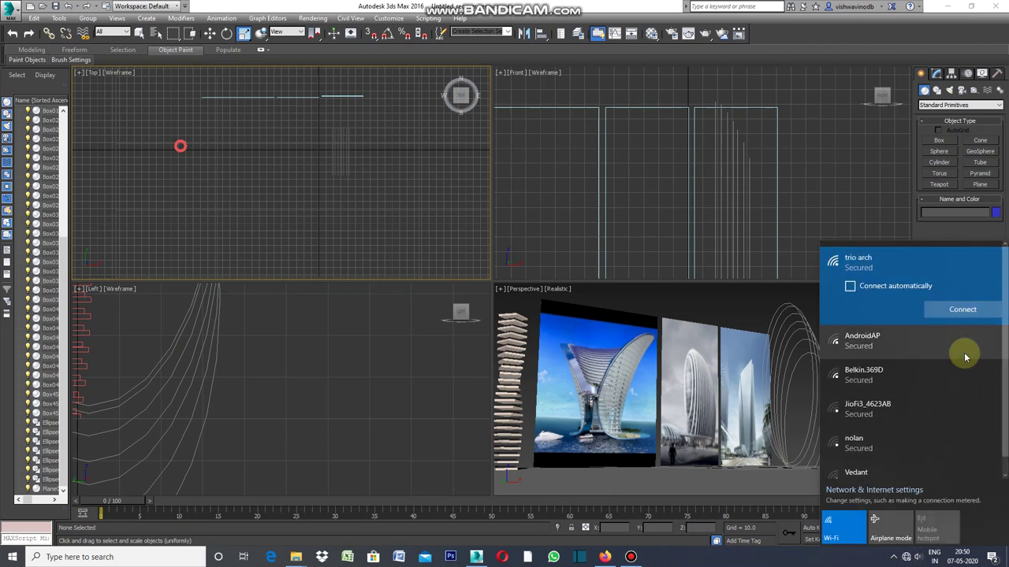
left_click(883, 46)
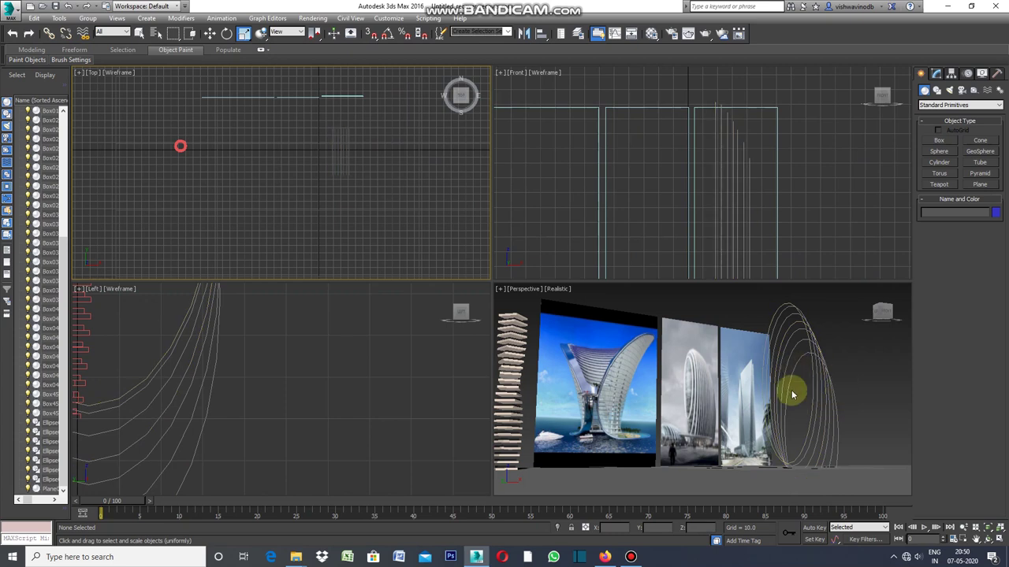
Select the middle image panel, then deselect it.
left_click(699, 385)
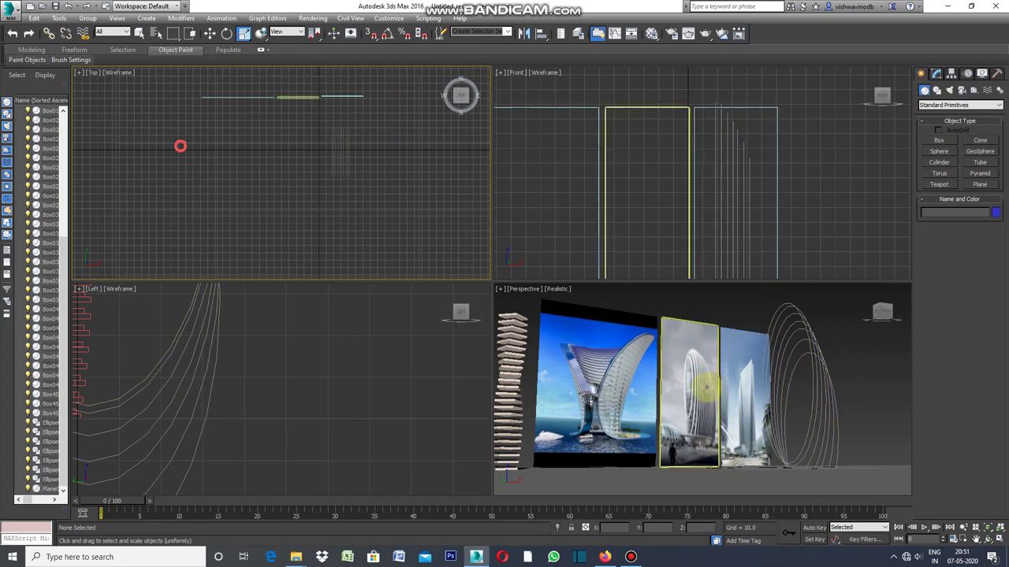
left_click(789, 385)
left_click(815, 378)
left_click(689, 365)
left_click(670, 309)
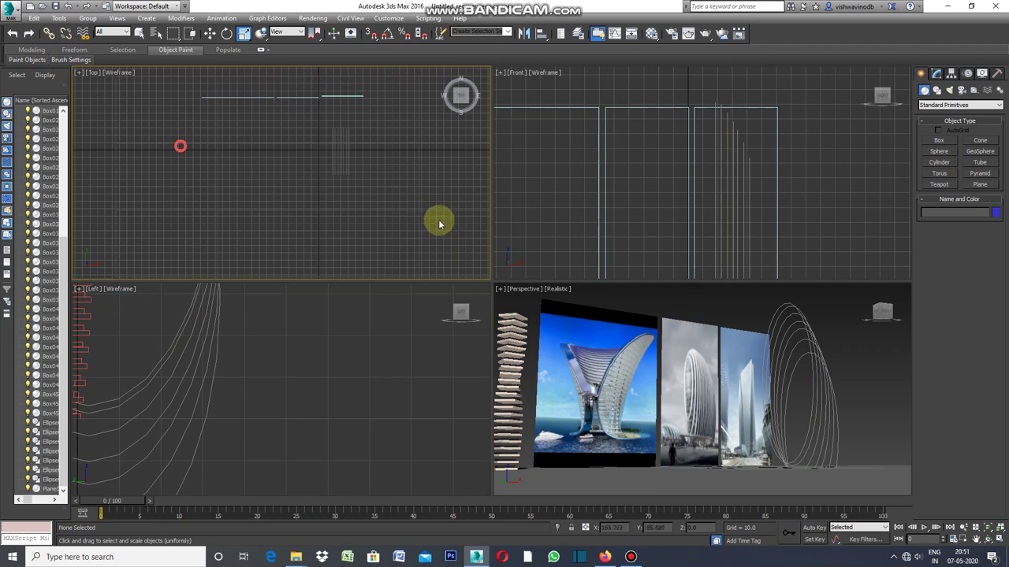
Draw Box455 in the Top viewport and size it Length 3, Width 0.3, Height 3.
left_click(939, 143)
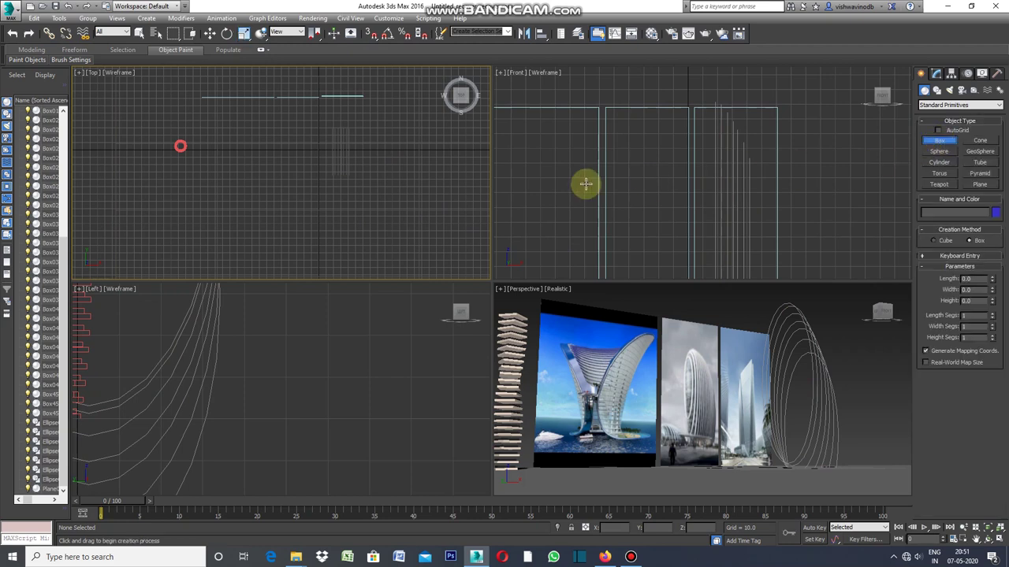
scroll(321, 150, "up", 2)
scroll(299, 147, "up", 2)
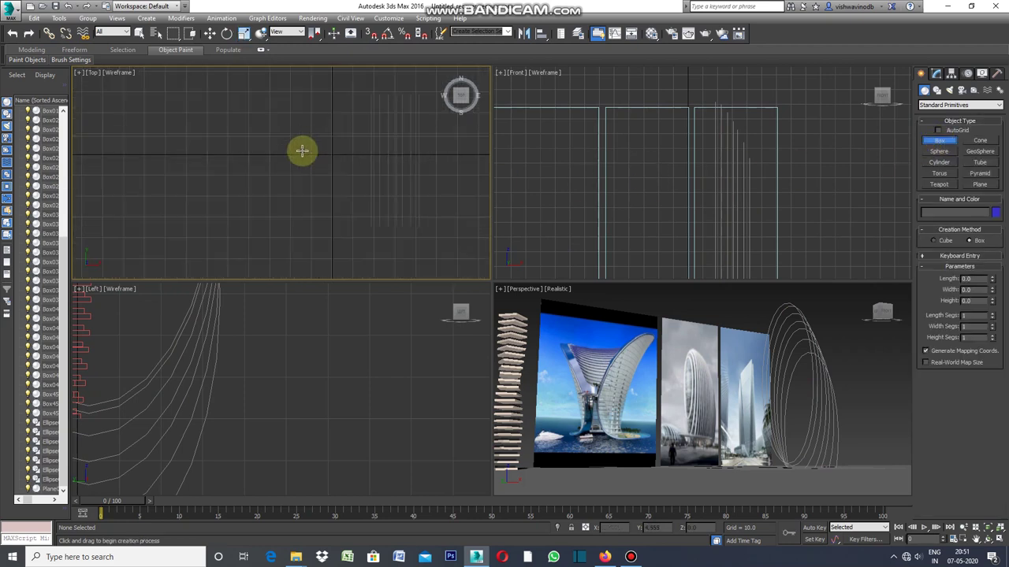
left_click_drag(300, 149, 303, 190)
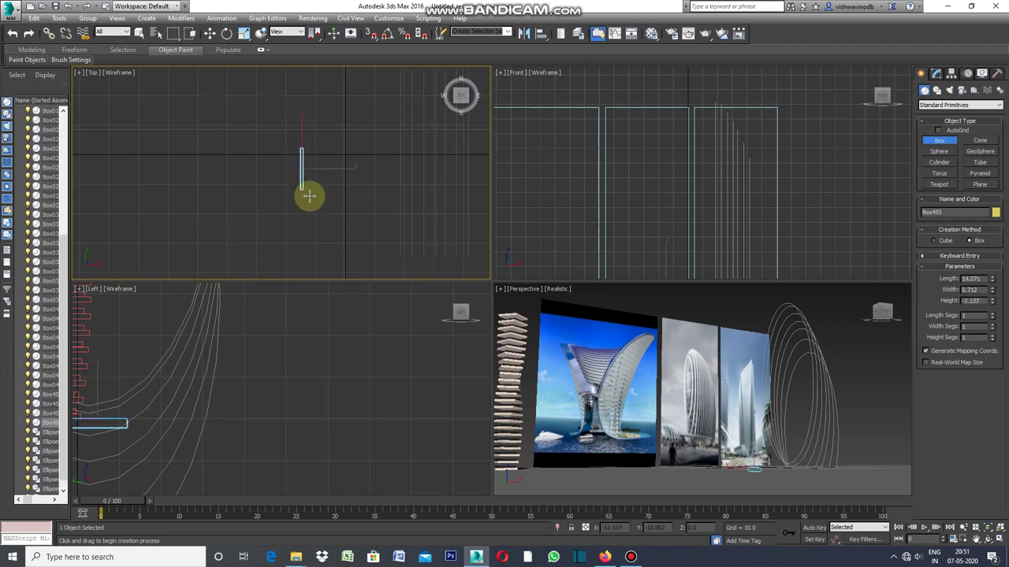
left_click(308, 194)
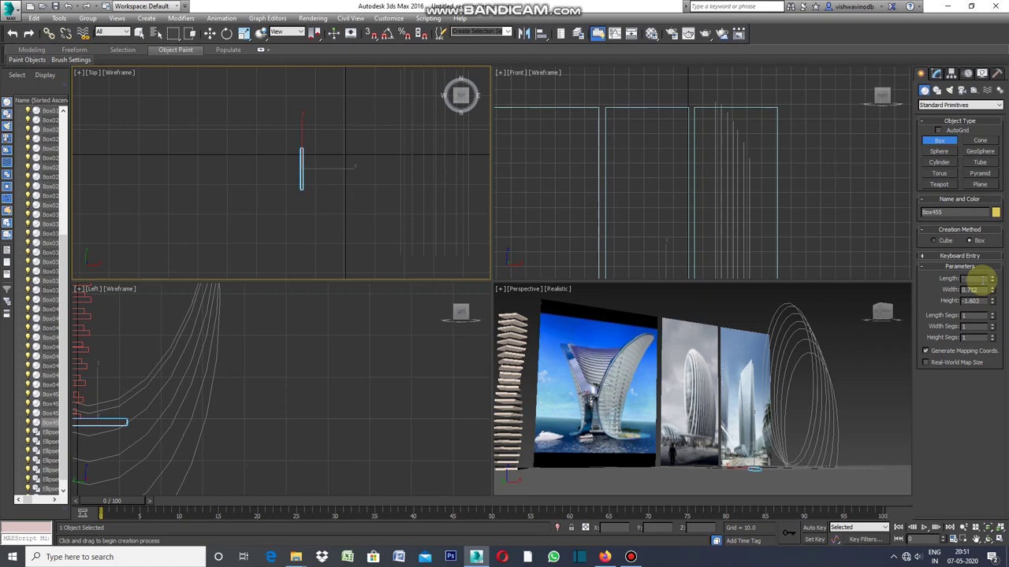
type("3")
left_click(976, 289)
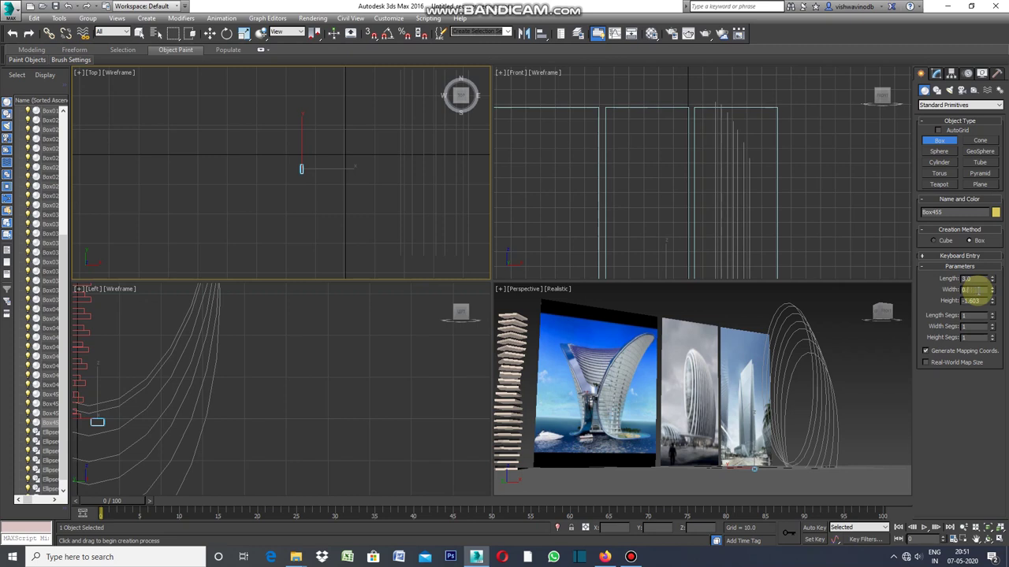
type(".3")
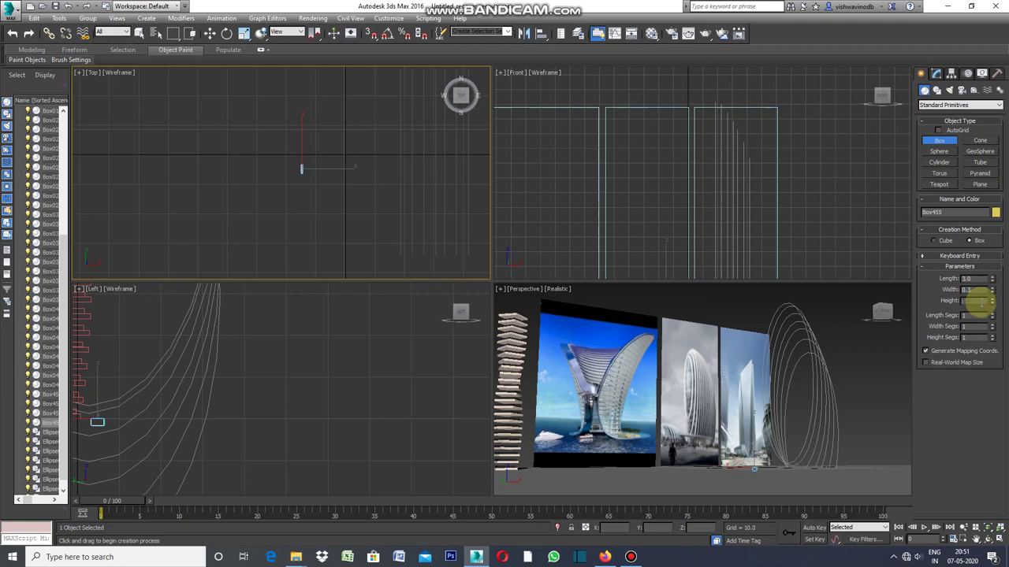
type("3")
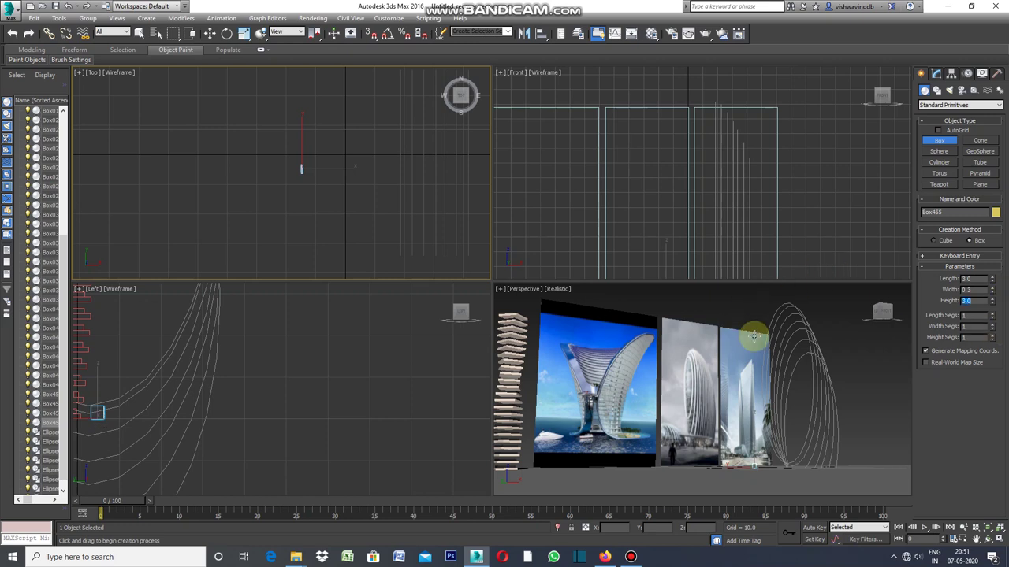
left_click(333, 224)
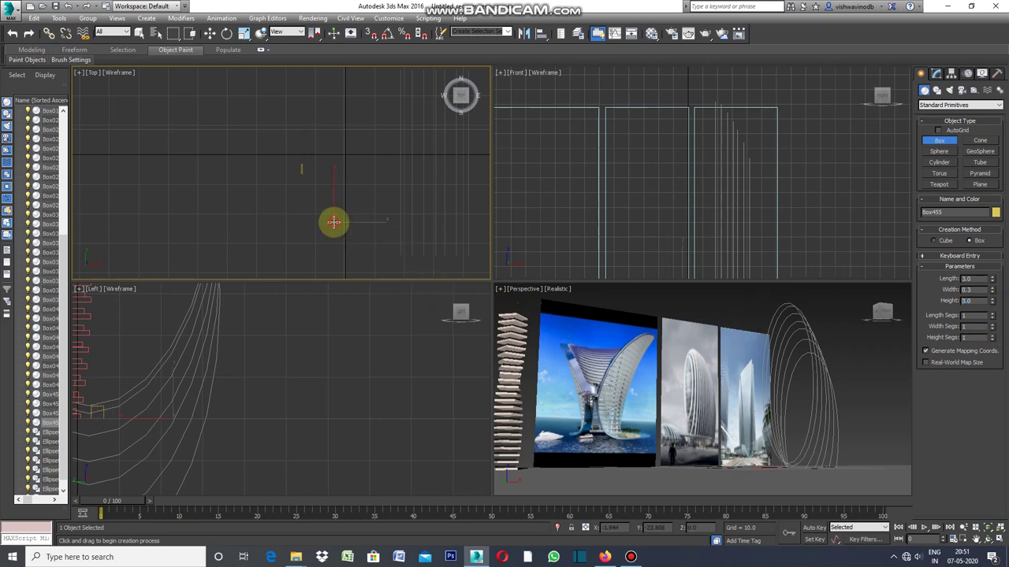
Maximize the Perspective viewport via its [+] menu.
left_click(504, 294)
left_click(502, 291)
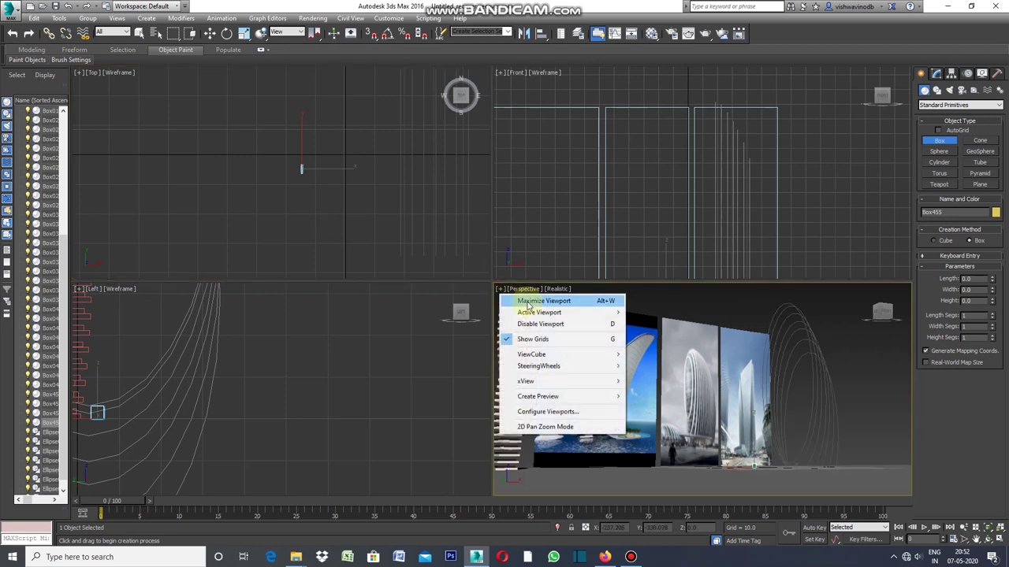
left_click(516, 300)
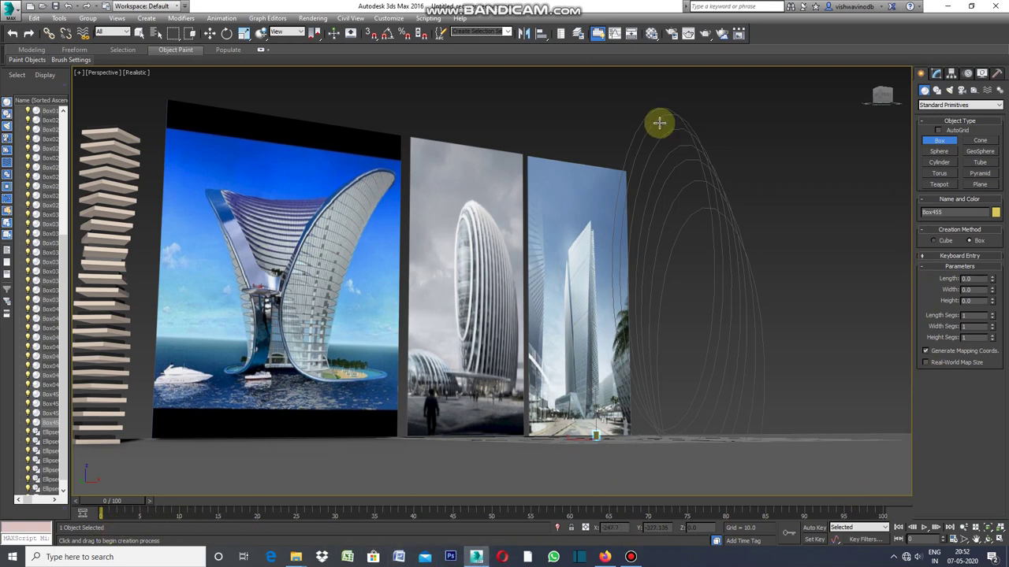
Assign the 08 - Default material to Box455 and close the Material Editor.
left_click(652, 35)
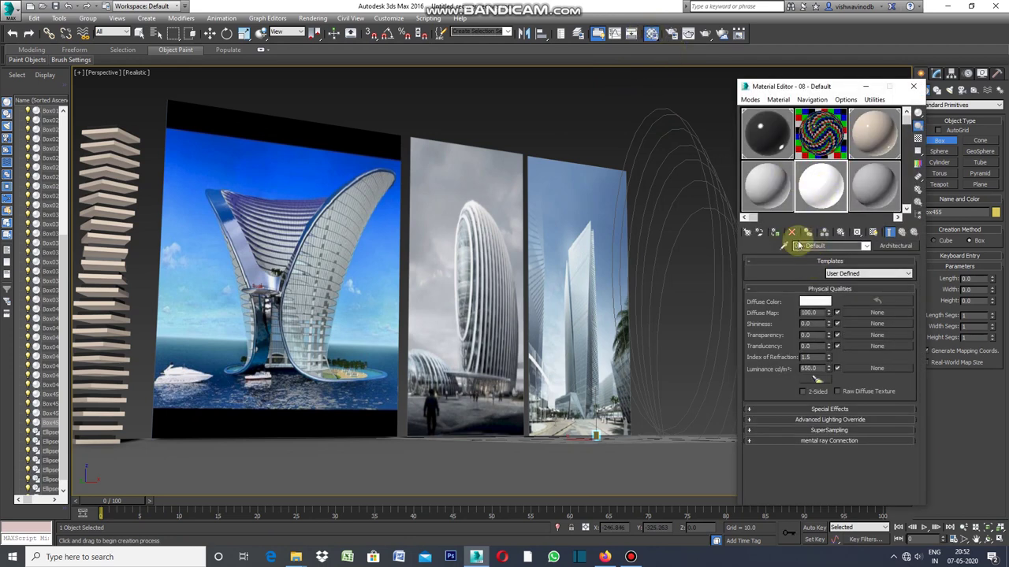
left_click(774, 232)
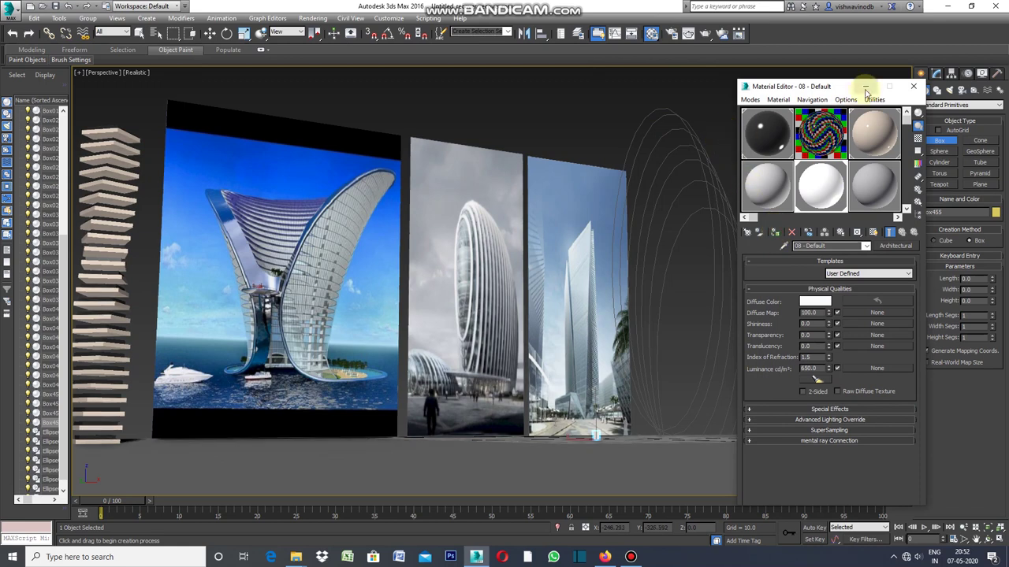
left_click(865, 88)
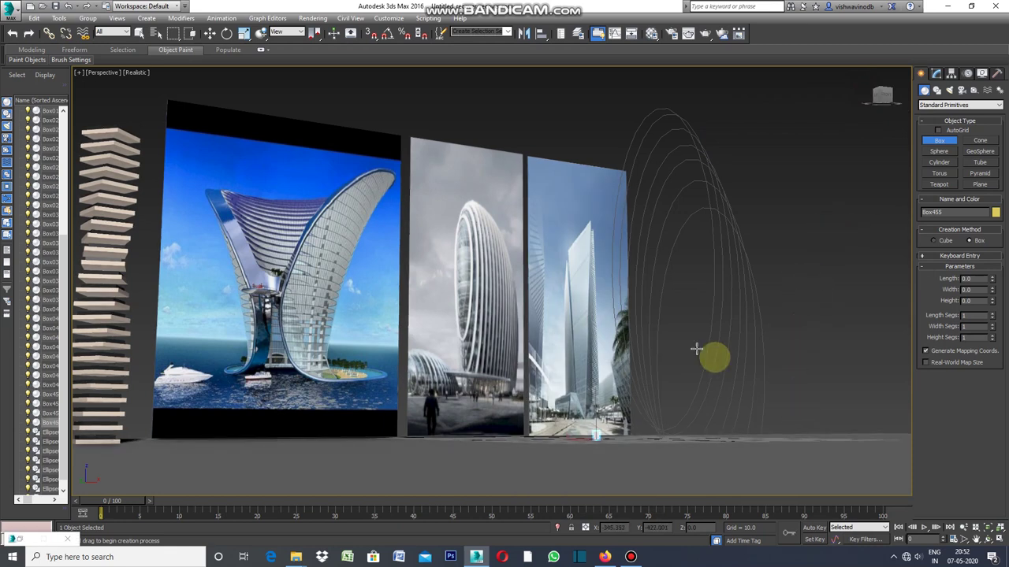
Open the Spacing Tool from Tools > Align and activate Pick Path.
left_click(62, 19)
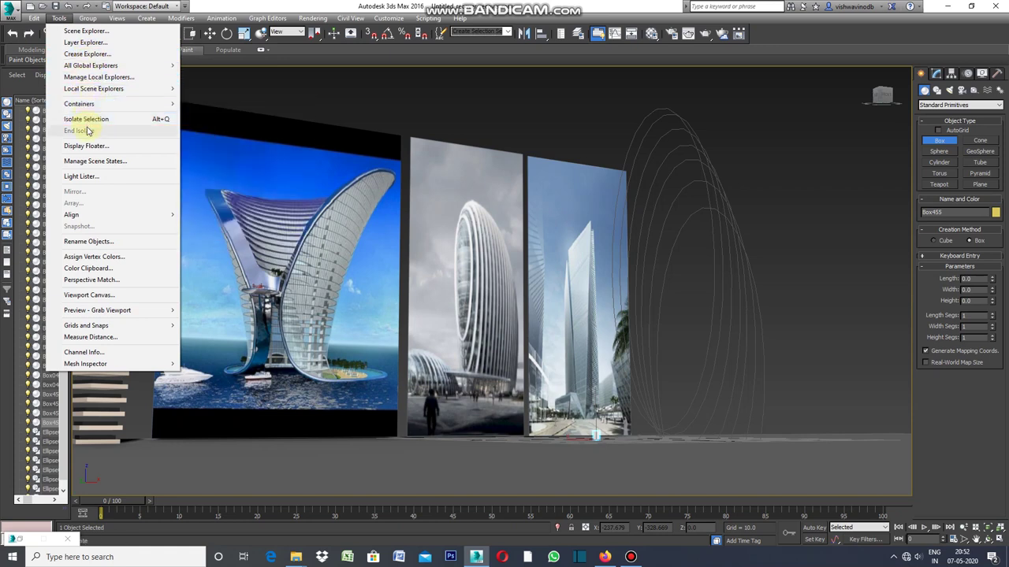
mouse_move(111, 214)
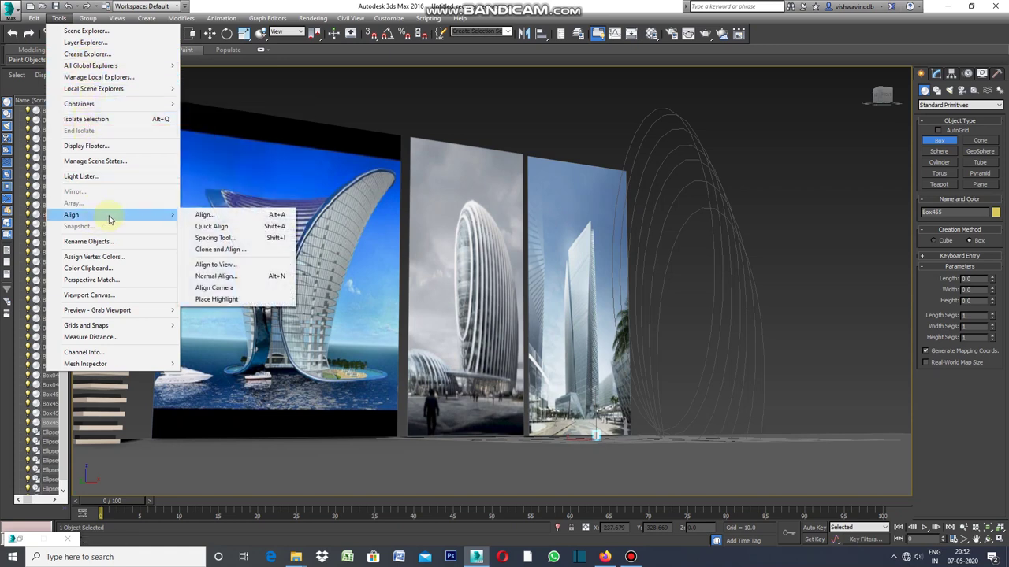
left_click(225, 238)
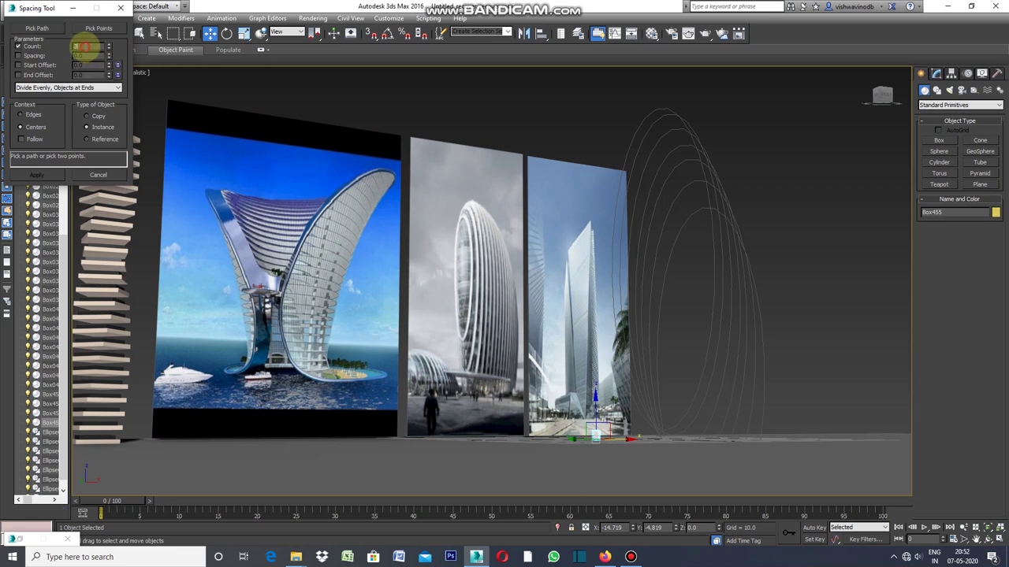
left_click(37, 29)
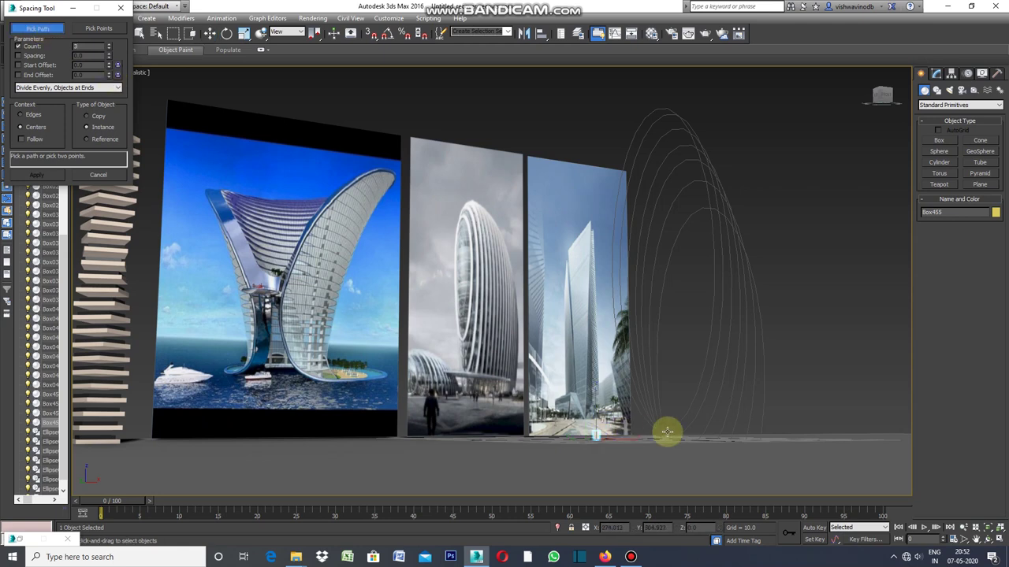
Pick Ellipse001 as the path and raise the box count with the Count spinner.
left_click(637, 128)
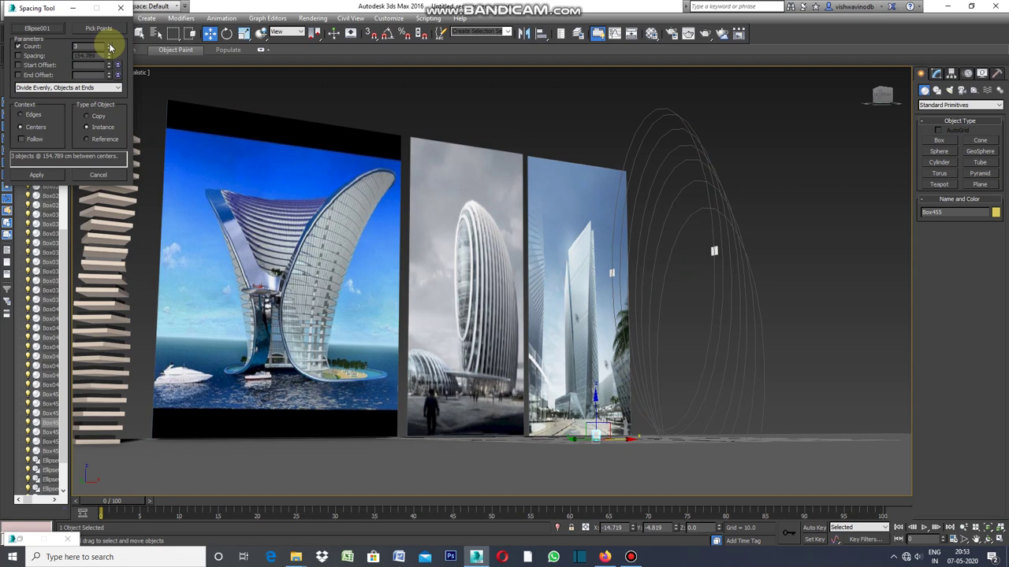
left_click(109, 45)
left_click(110, 45)
left_click(110, 45)
left_click(109, 45)
left_click(110, 44)
left_click(110, 45)
left_click(110, 45)
left_click(109, 45)
left_click(109, 45)
left_click(109, 45)
left_click(109, 45)
left_click(109, 45)
left_click(109, 45)
left_click(109, 45)
left_click(109, 45)
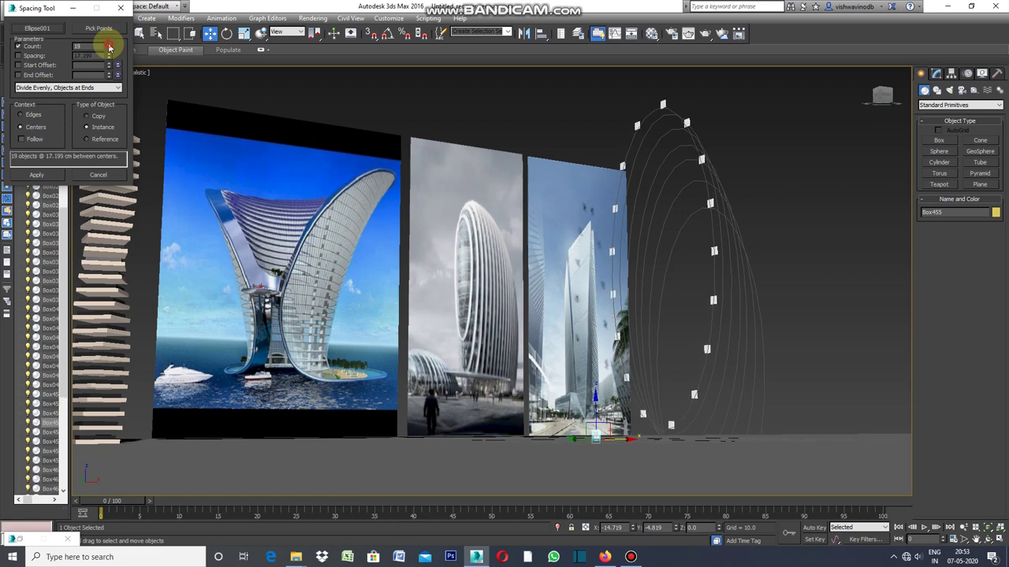
left_click(109, 45)
left_click(109, 45)
left_click(109, 45)
left_click(109, 45)
left_click(108, 45)
left_click(109, 45)
left_click(109, 45)
left_click(109, 45)
left_click(109, 45)
left_click(109, 45)
left_click(108, 45)
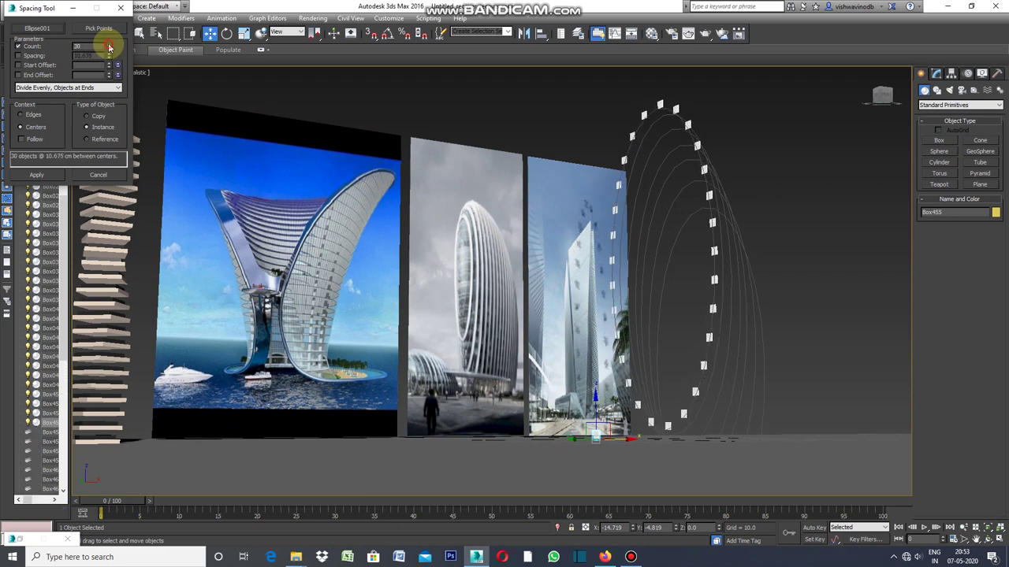
left_click(109, 45)
left_click(109, 45)
left_click(109, 45)
left_click(109, 45)
left_click(109, 45)
left_click(109, 45)
left_click(109, 45)
left_click(109, 45)
left_click(109, 45)
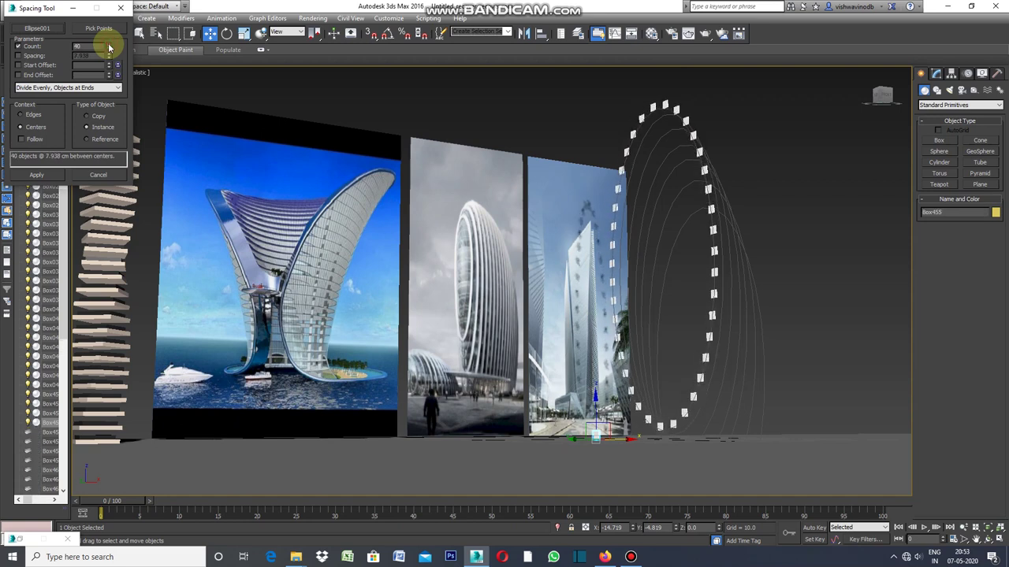
Set the Count to 150 and apply the evenly spaced instances.
double_click(87, 46)
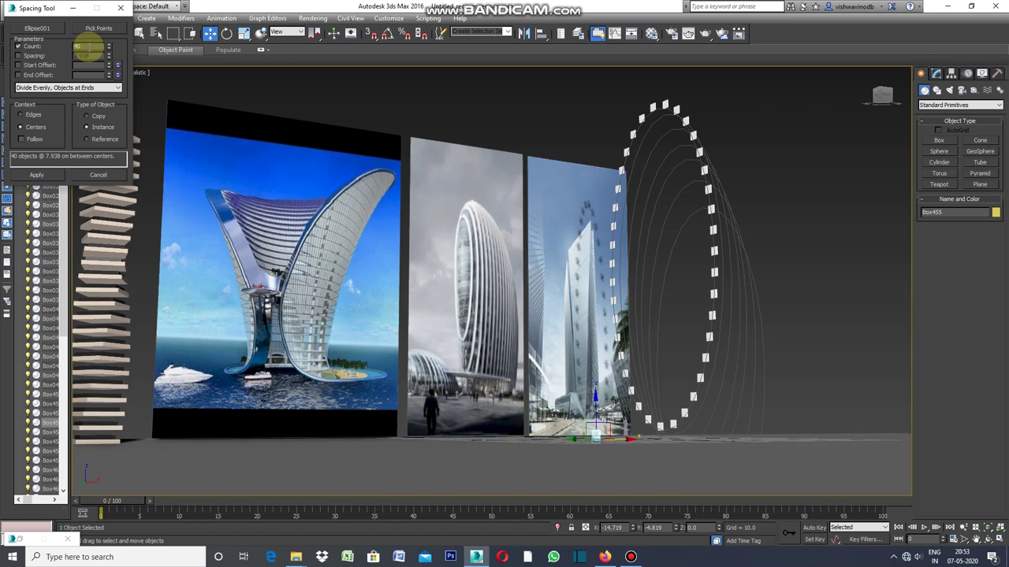
type("15")
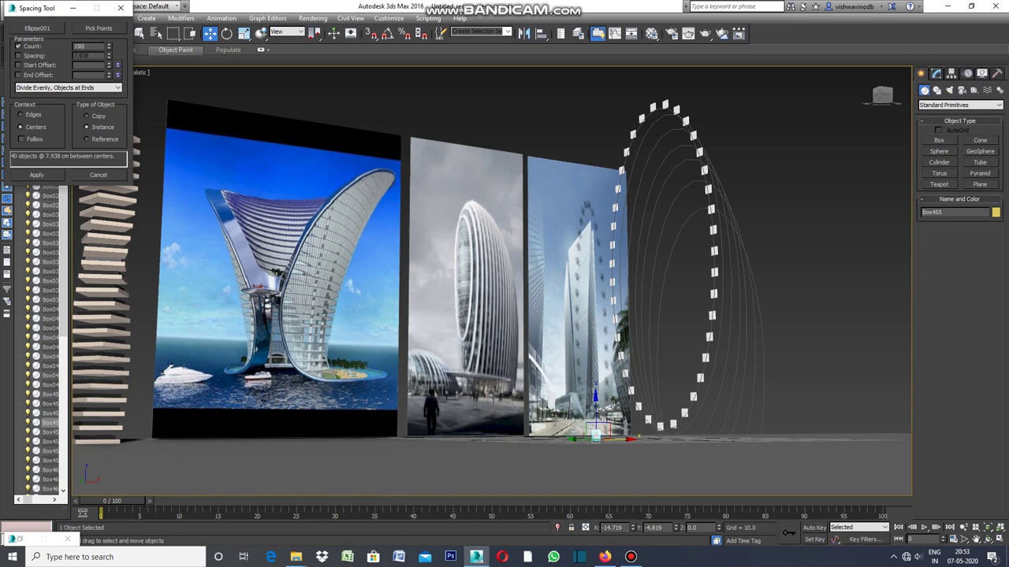
key("Return")
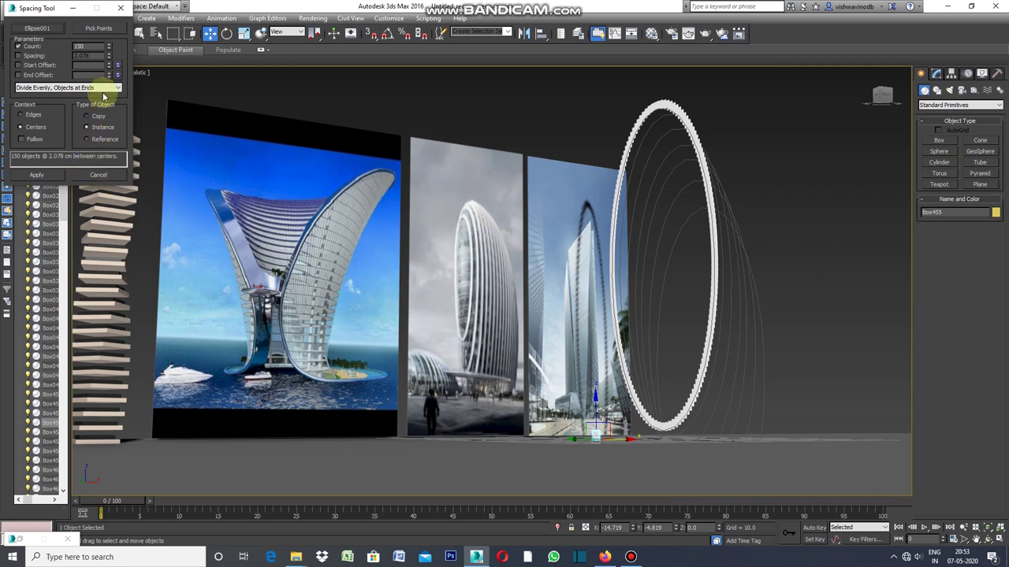
left_click(37, 174)
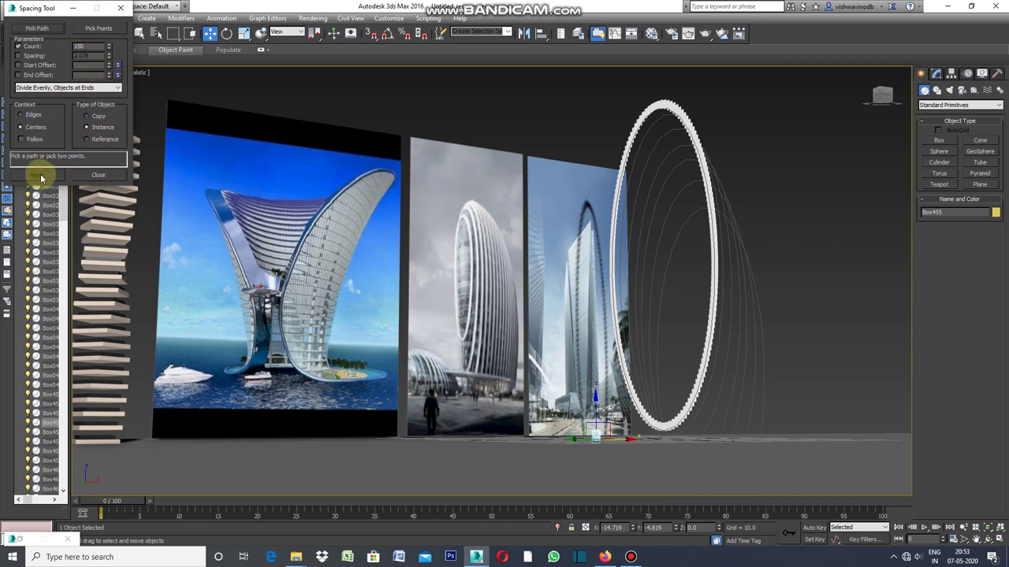
Select Box455 and Ellipse002, start Pick Path, and select the Count value.
left_click(809, 258)
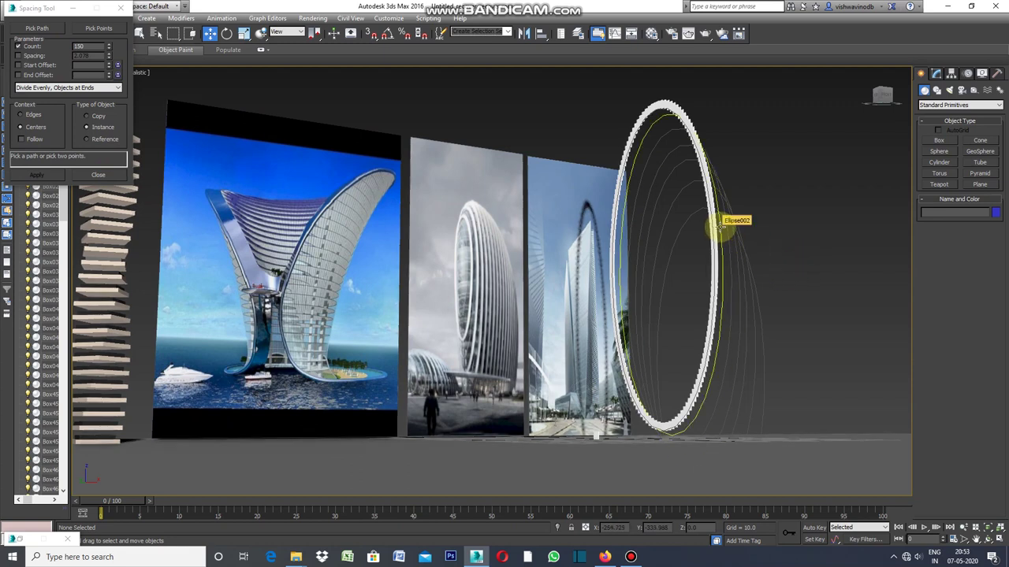
left_click(597, 436)
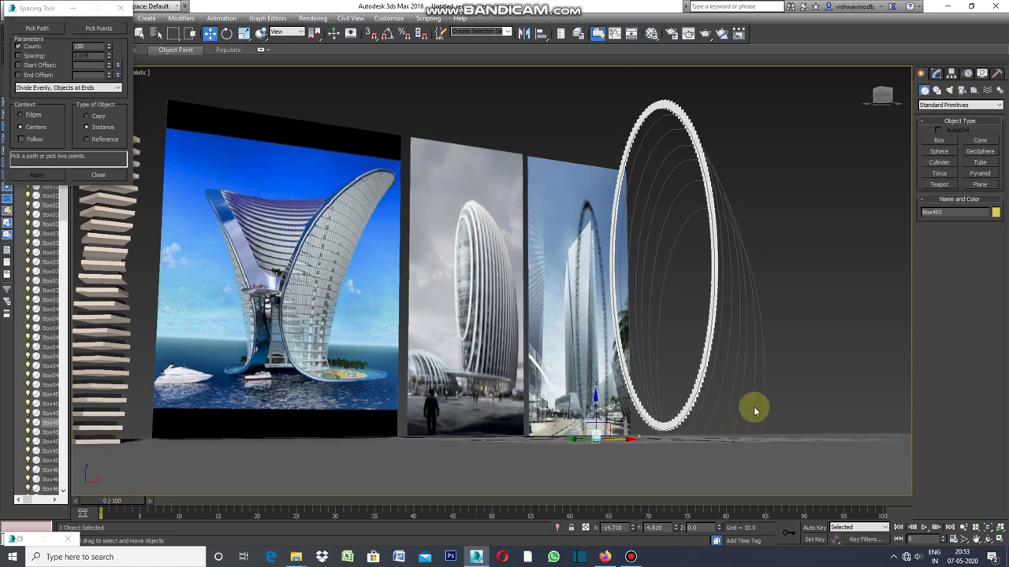
left_click(713, 359)
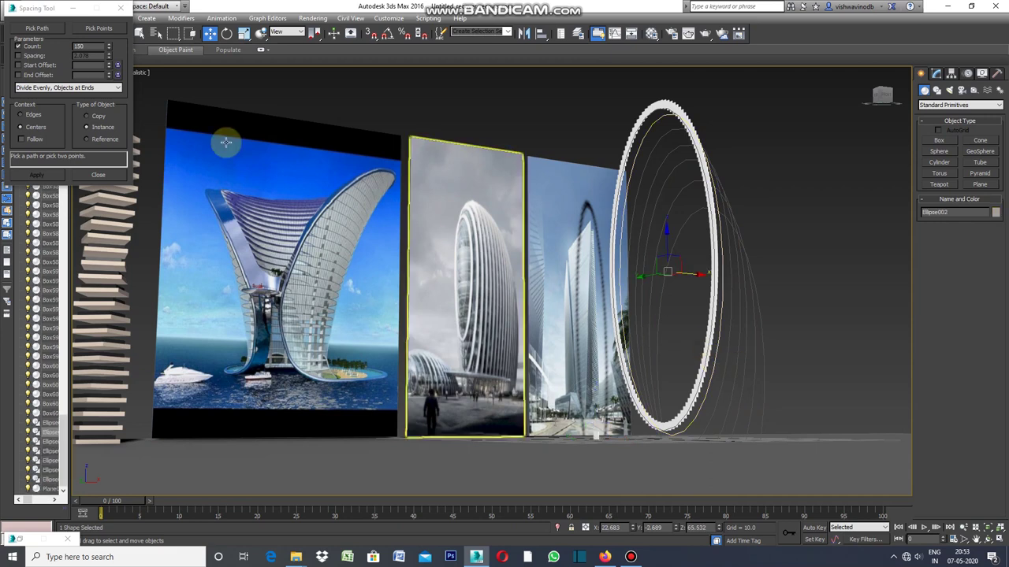
left_click(37, 32)
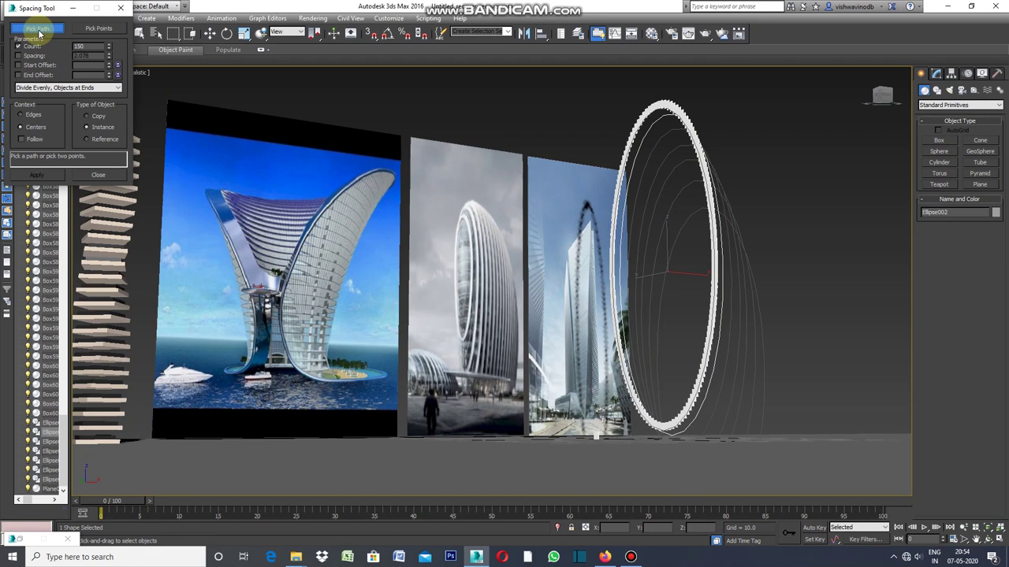
double_click(80, 46)
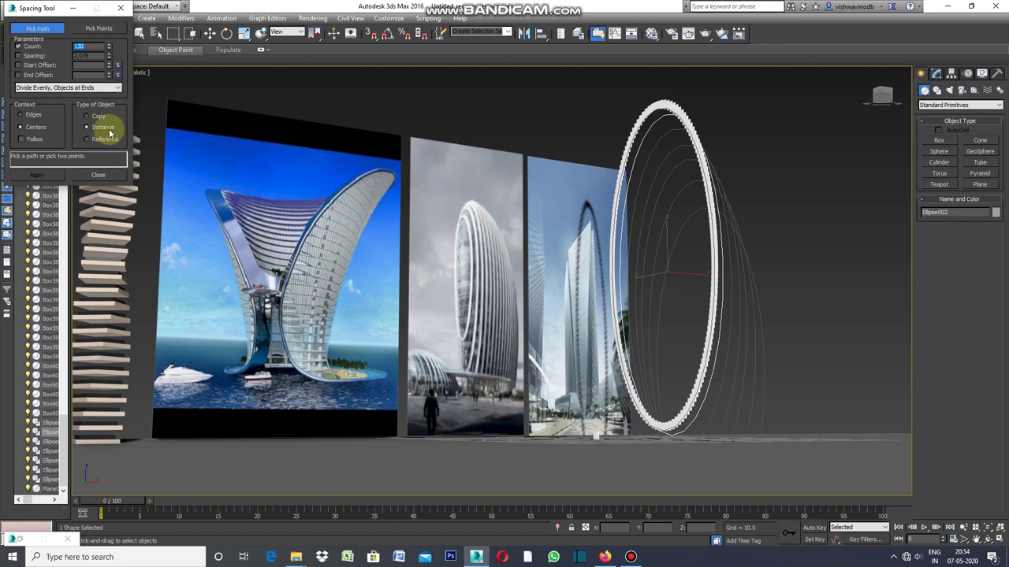
Close the Spacing Tool without applying and reselect Box455.
left_click(120, 8)
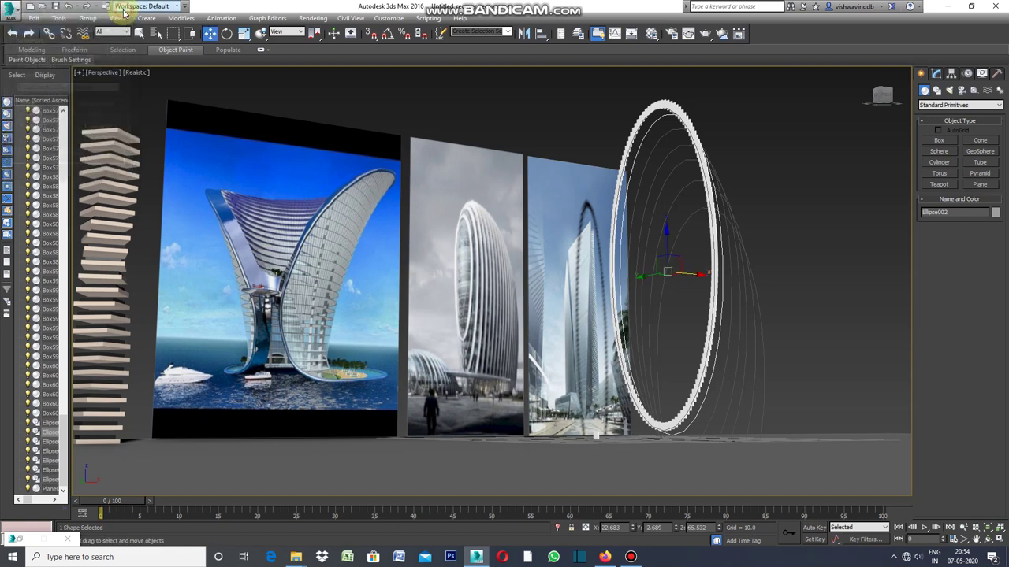
left_click(777, 297)
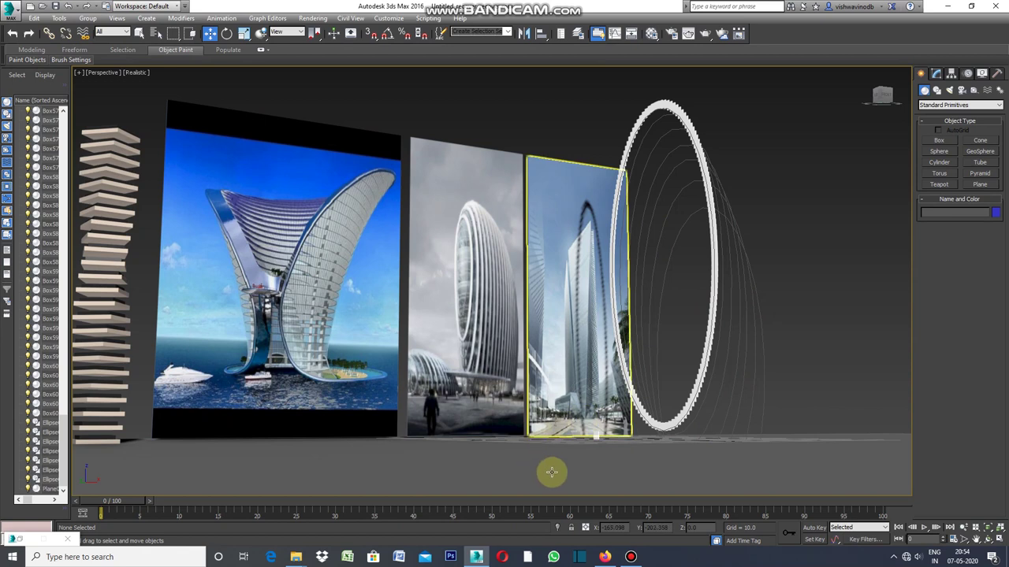
left_click(603, 438)
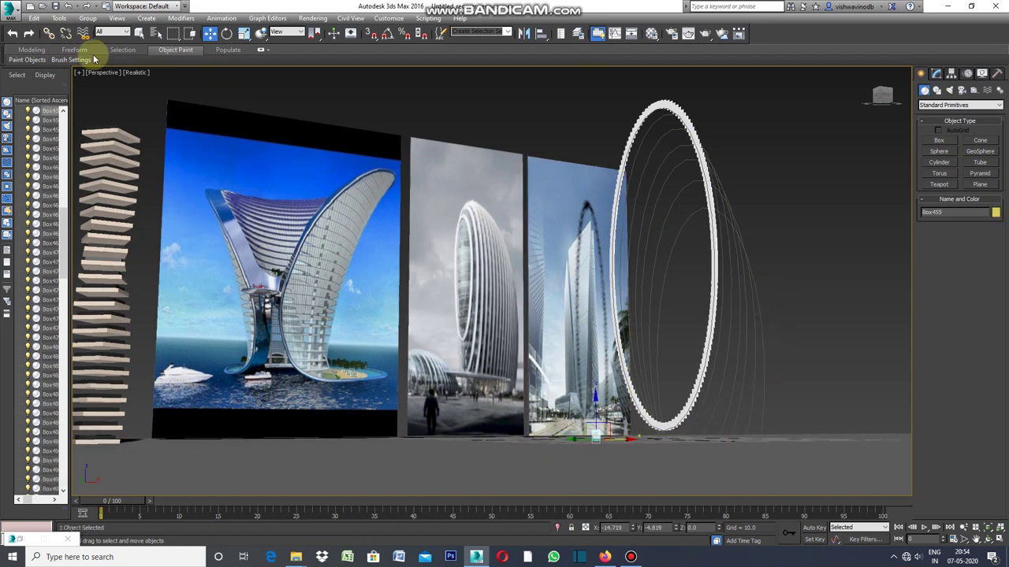
Open the Clone and Align dialog, deselect the image panel, close it, and reopen Tools.
left_click(60, 18)
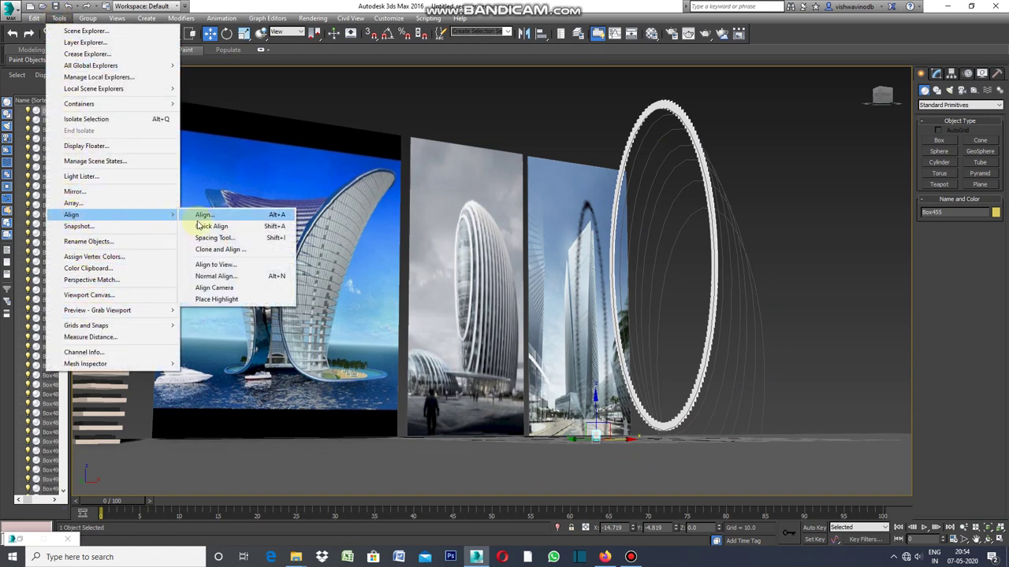
mouse_move(71, 214)
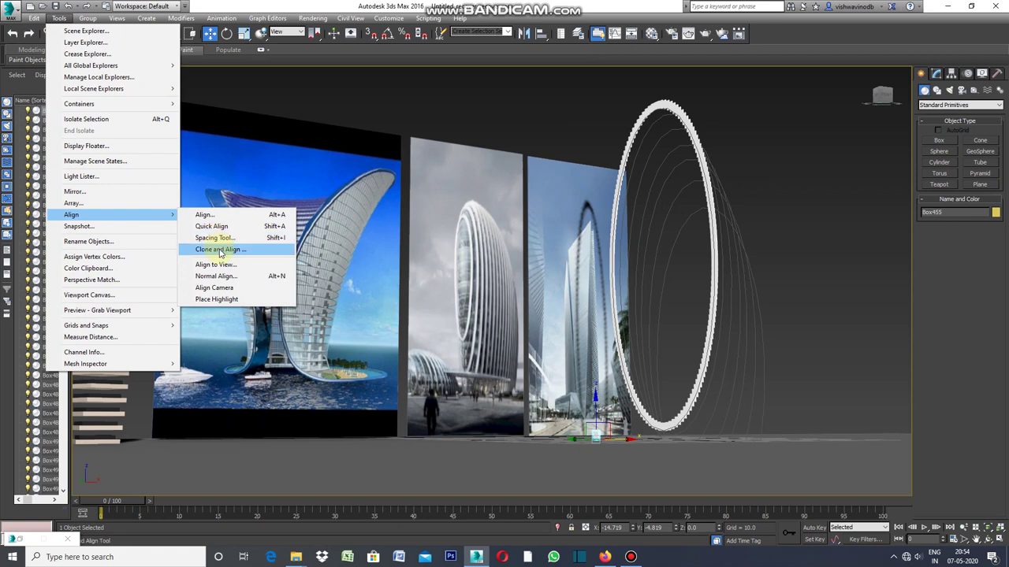
left_click(220, 250)
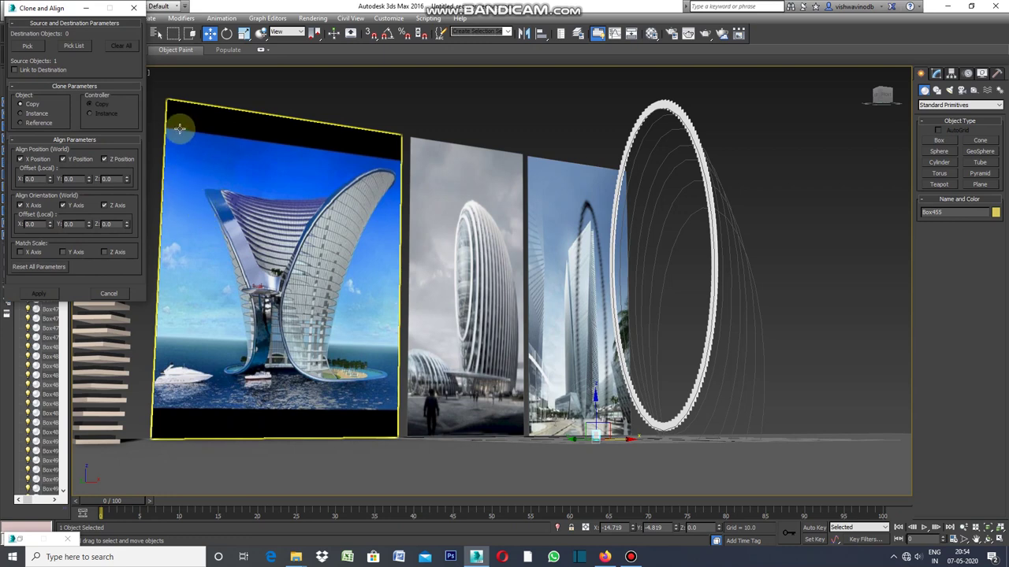
left_click(148, 76)
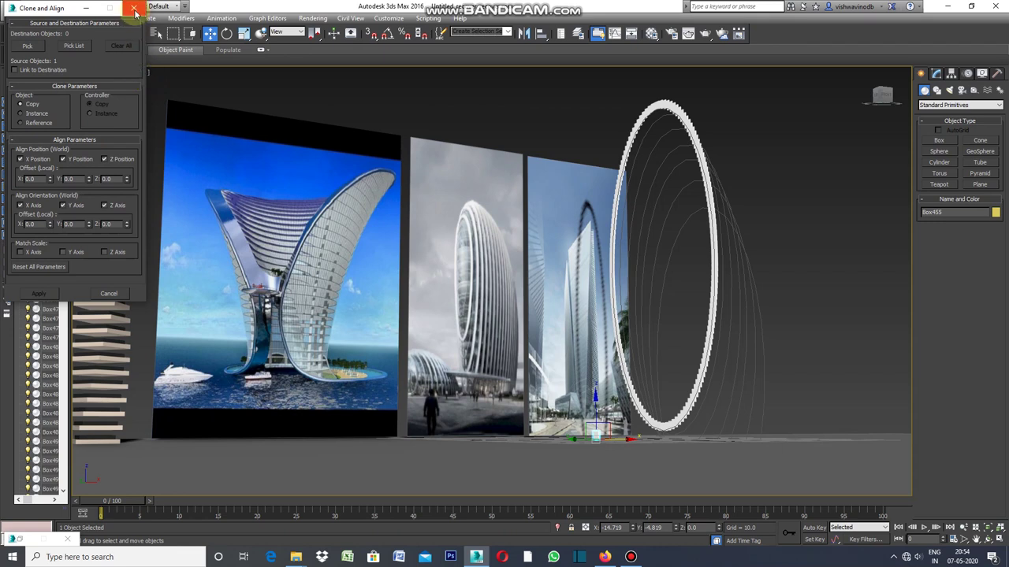
left_click(134, 10)
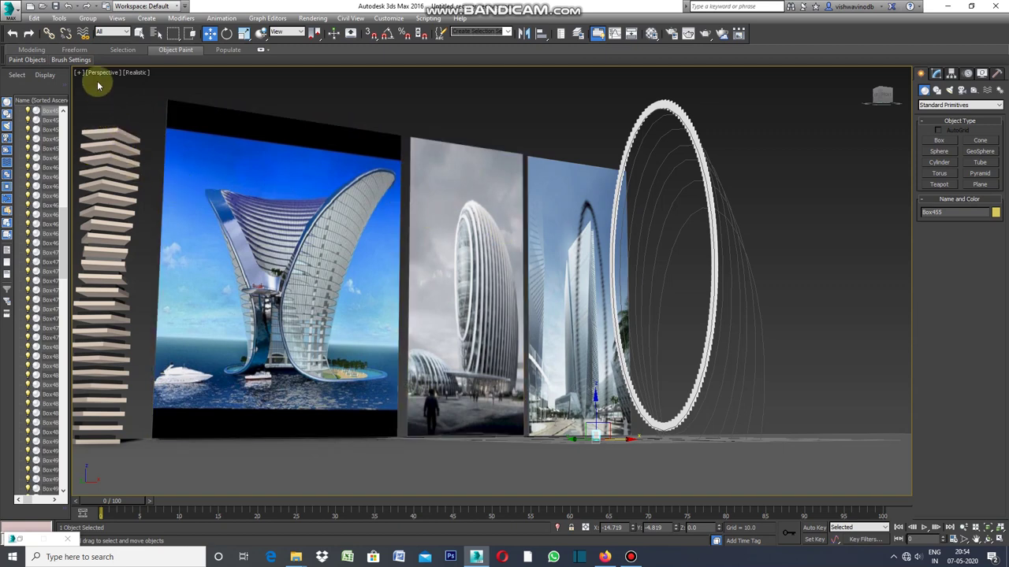
left_click(59, 19)
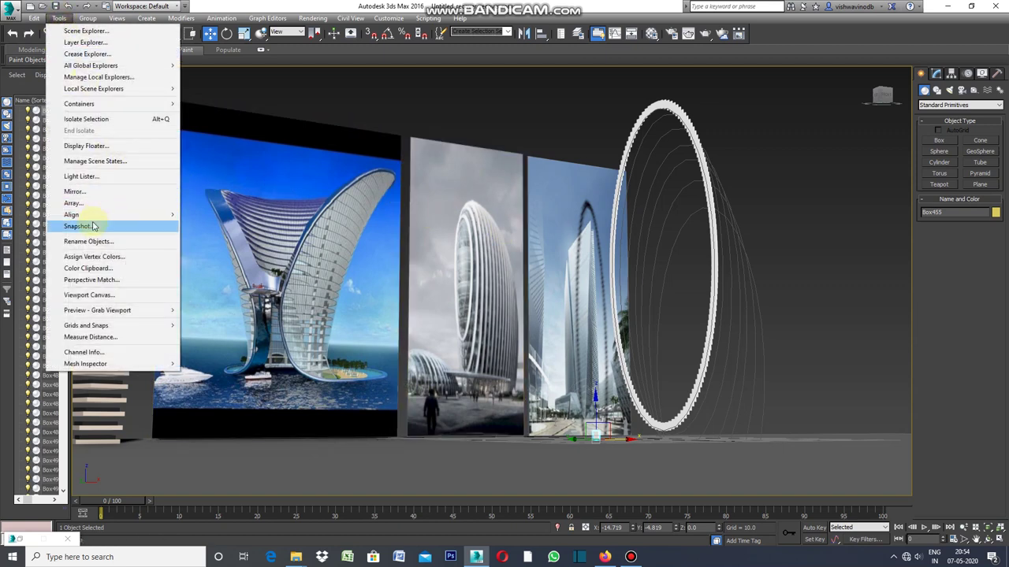
mouse_move(72, 214)
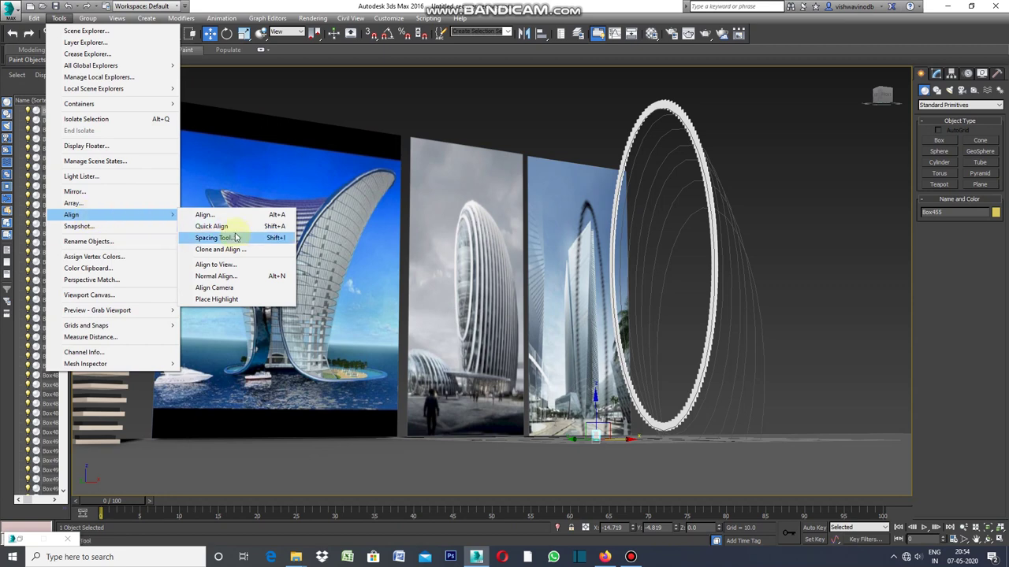
Use the Spacing Tool to apply 130 Box455 instances along Ellipse002, then close it.
left_click(228, 240)
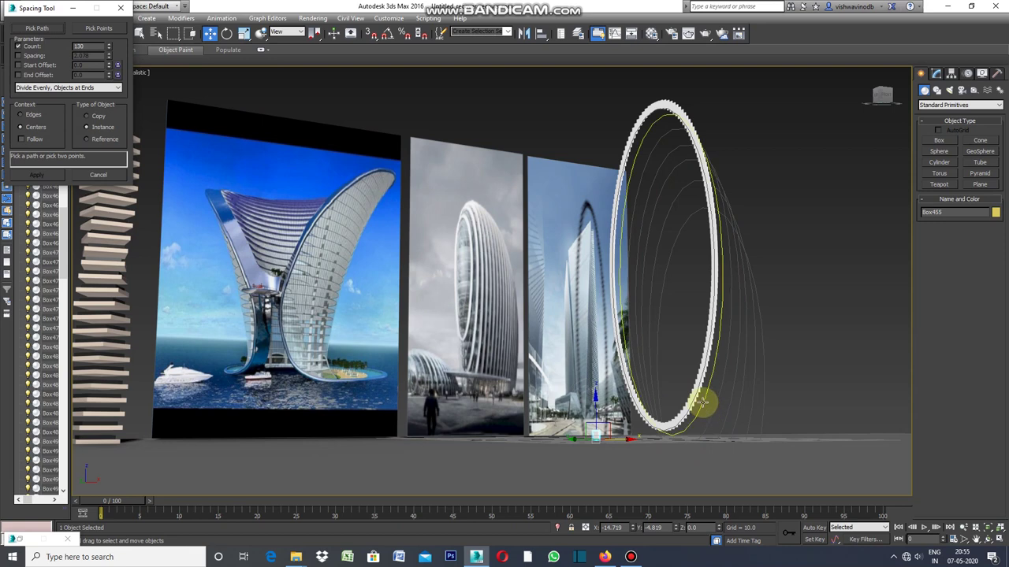
left_click(702, 402)
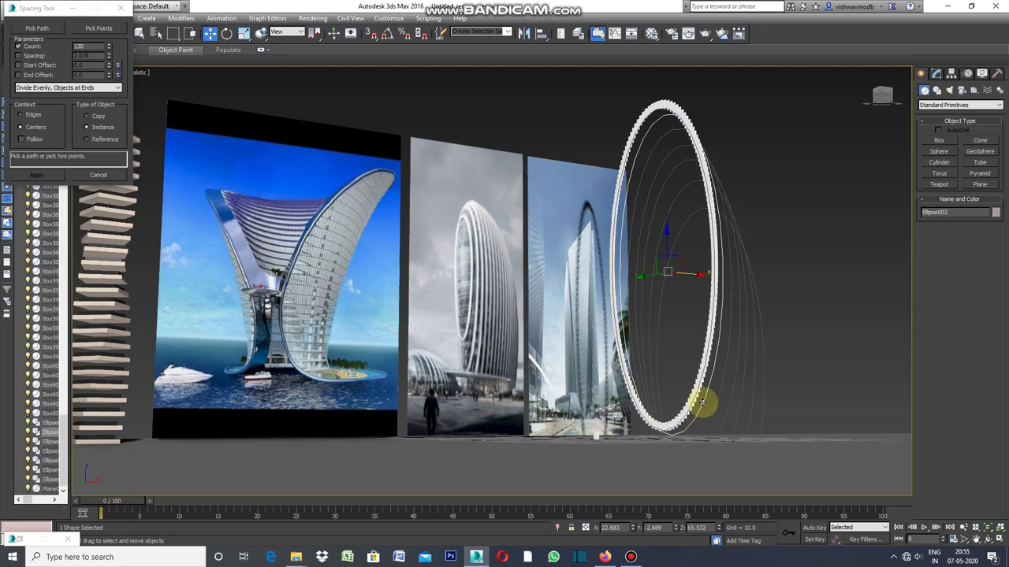
left_click(596, 434)
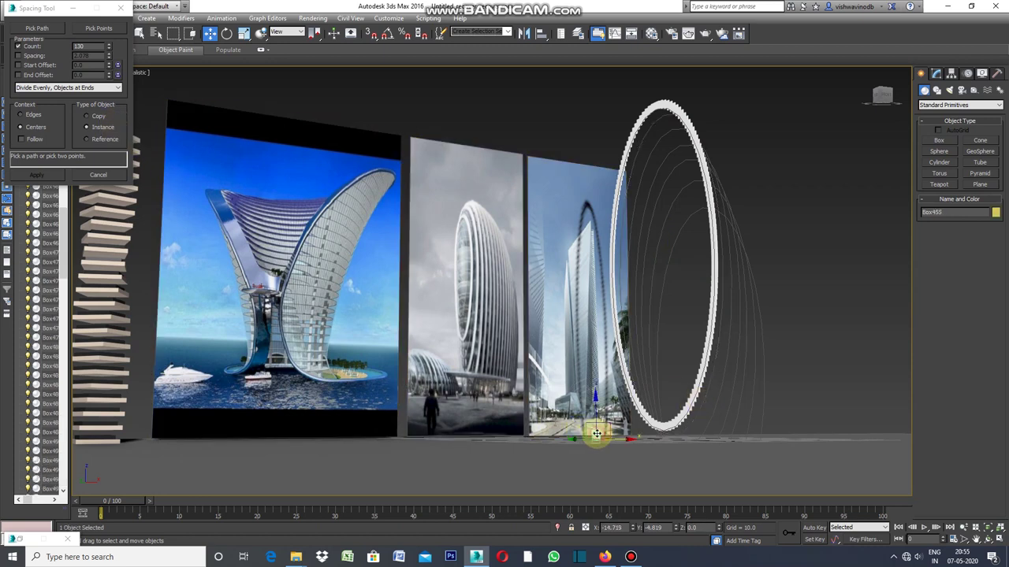
left_click(37, 29)
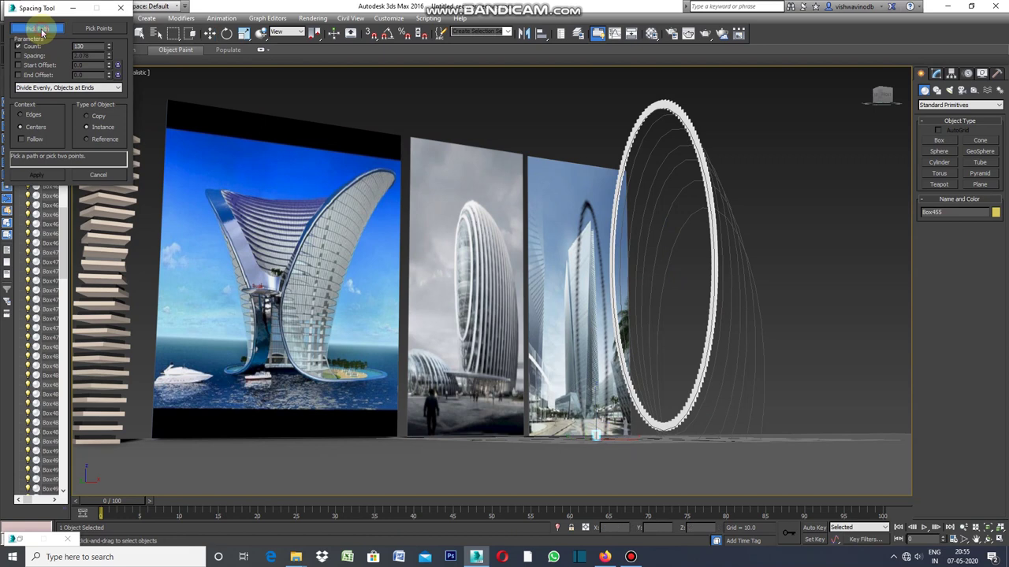
left_click(703, 398)
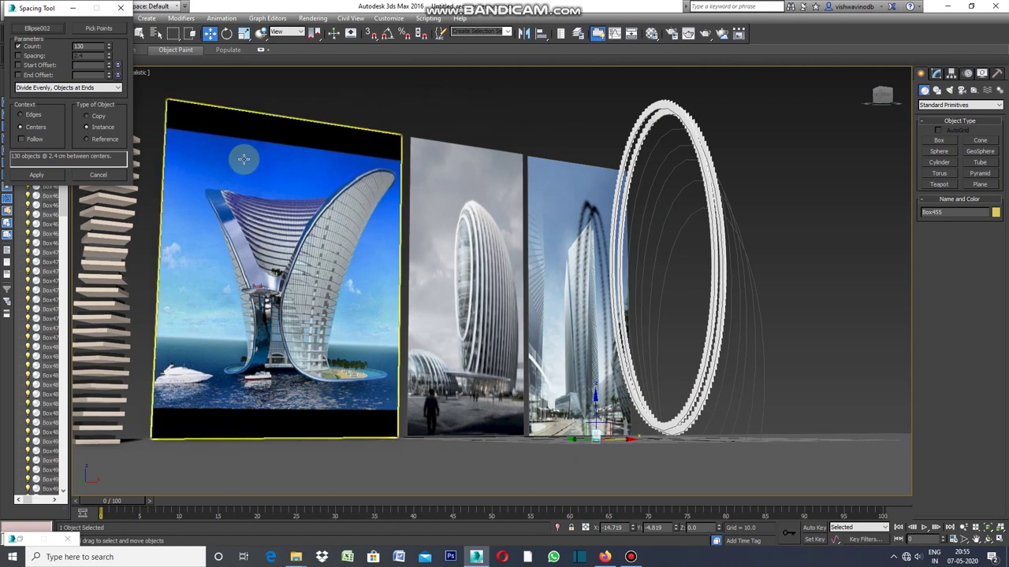
left_click(37, 175)
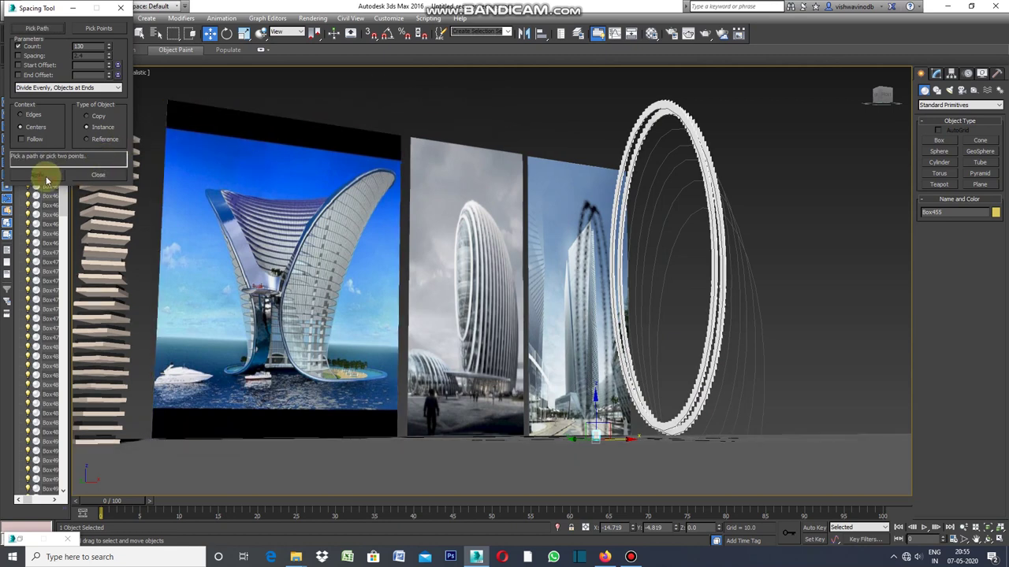
left_click(120, 9)
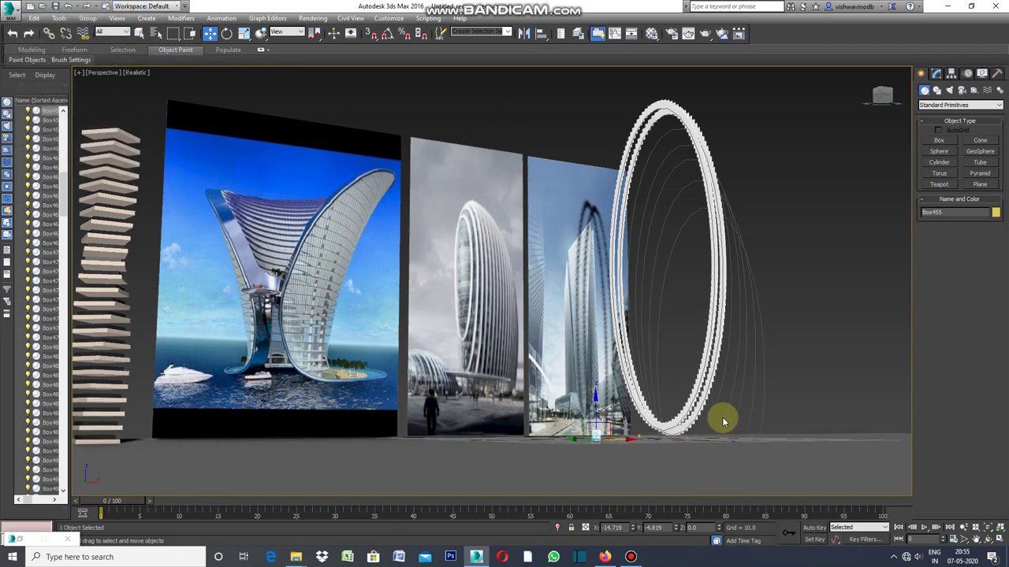
Open the Spacing Tool, set Count 120, pick Ellipse003, apply, and close.
left_click(60, 19)
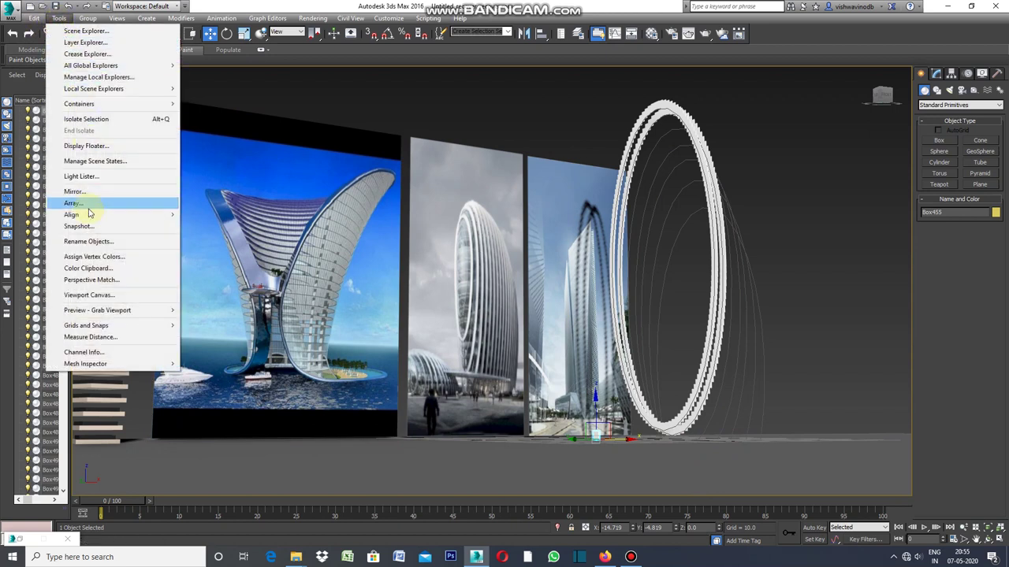
mouse_move(72, 214)
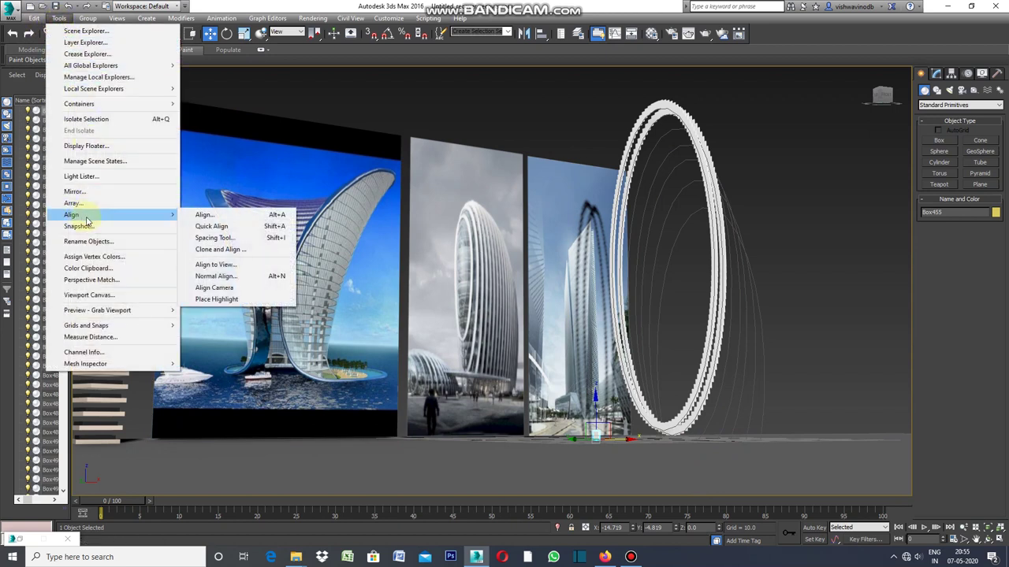
left_click(222, 243)
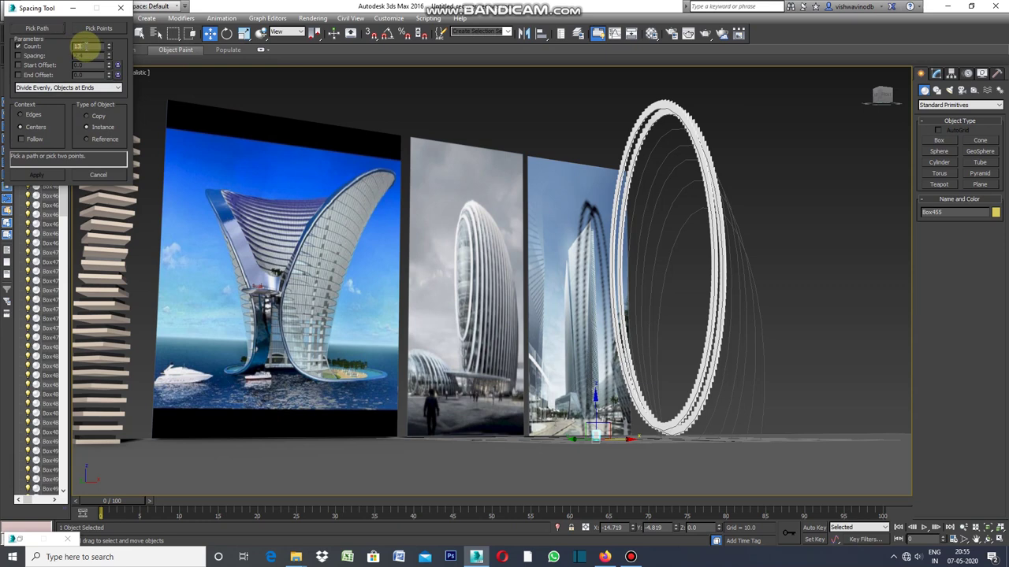
type("120")
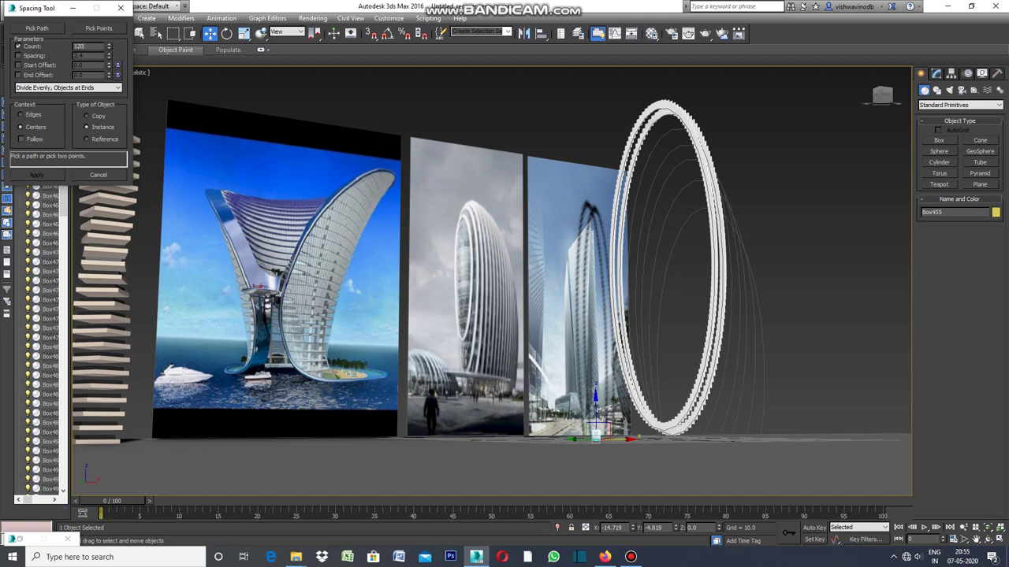
left_click(38, 28)
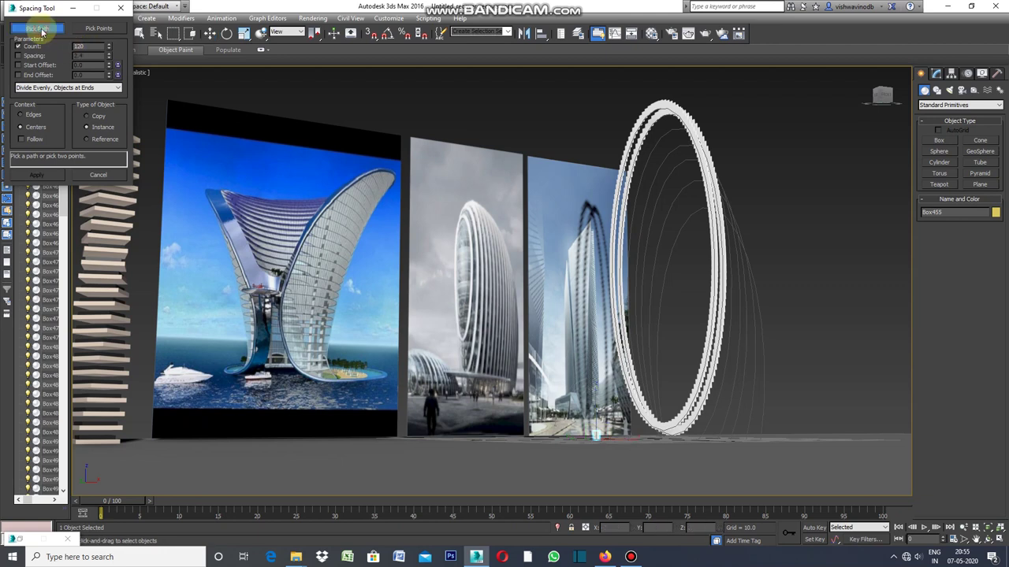
left_click(718, 391)
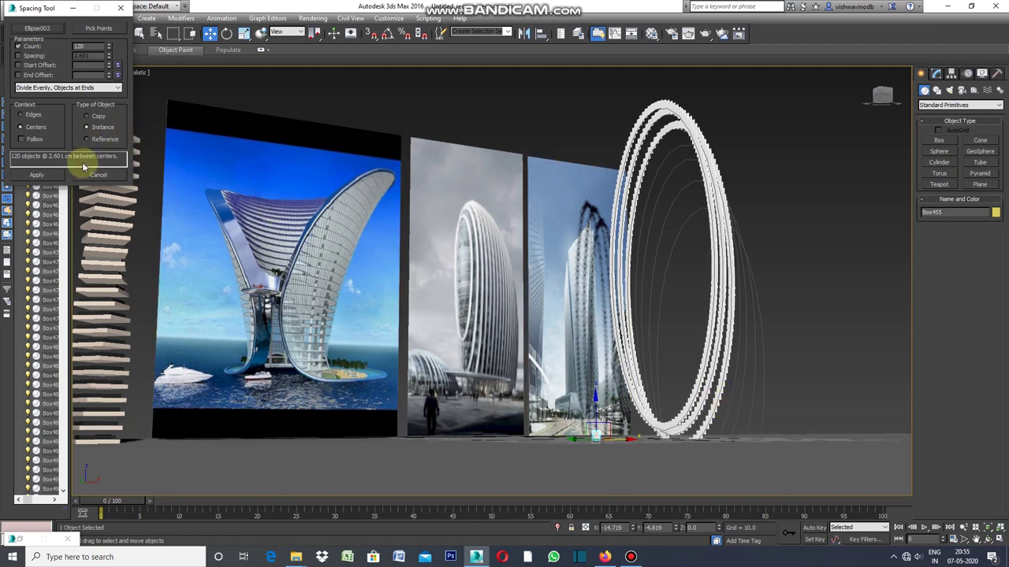
left_click(44, 179)
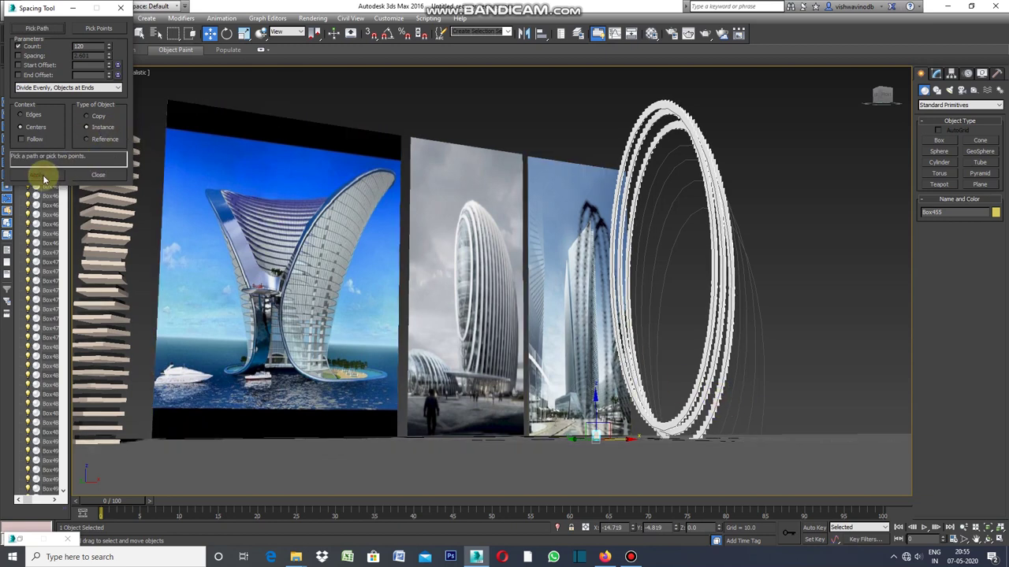
left_click(98, 175)
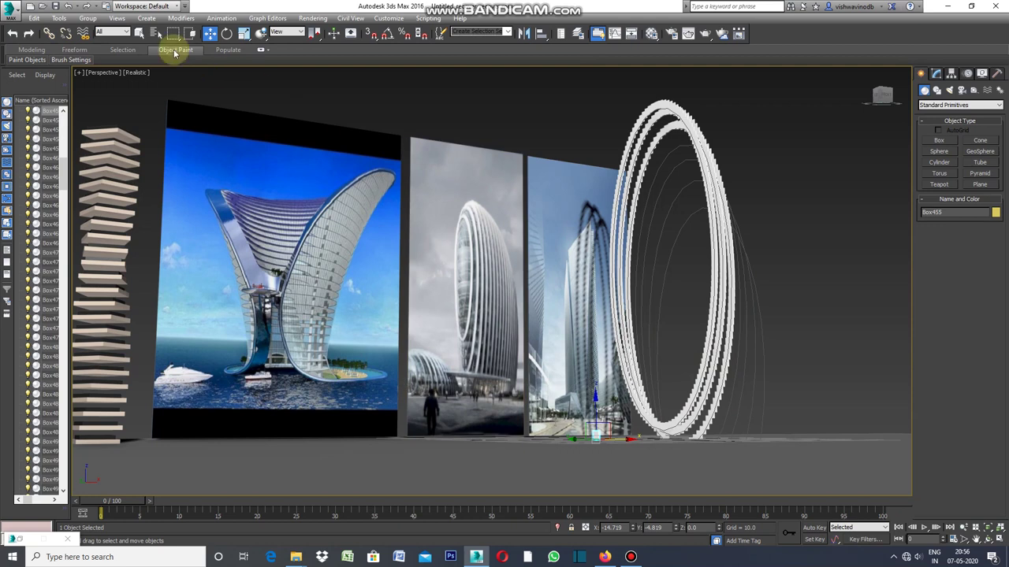
Open and close the Clone and Align dialog.
left_click(60, 18)
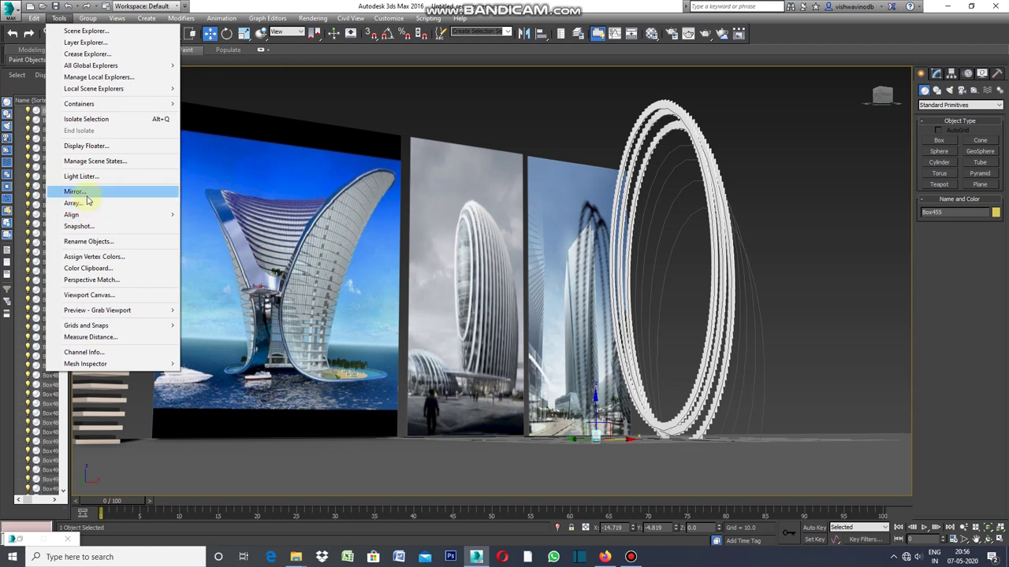
mouse_move(73, 215)
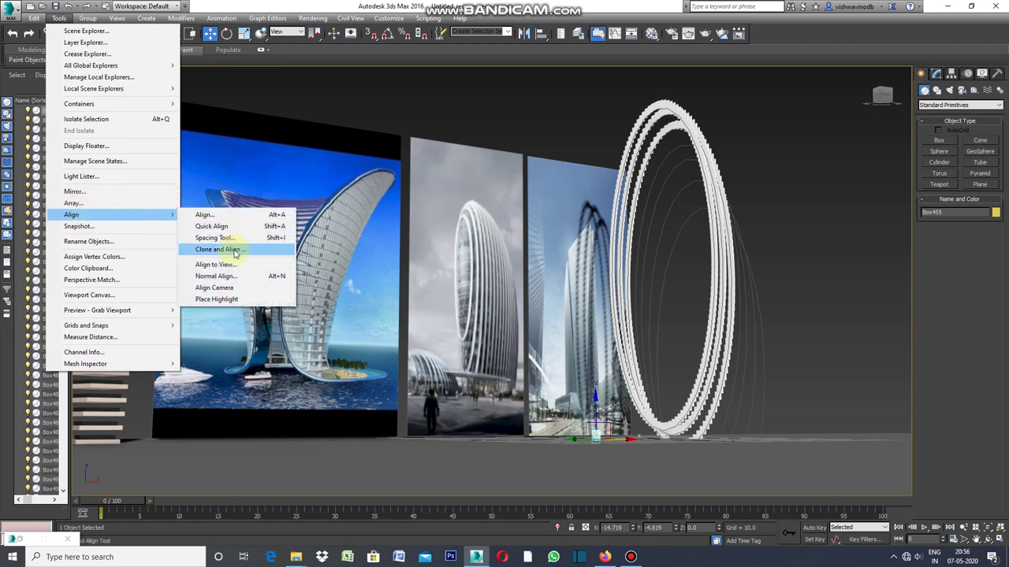
left_click(234, 253)
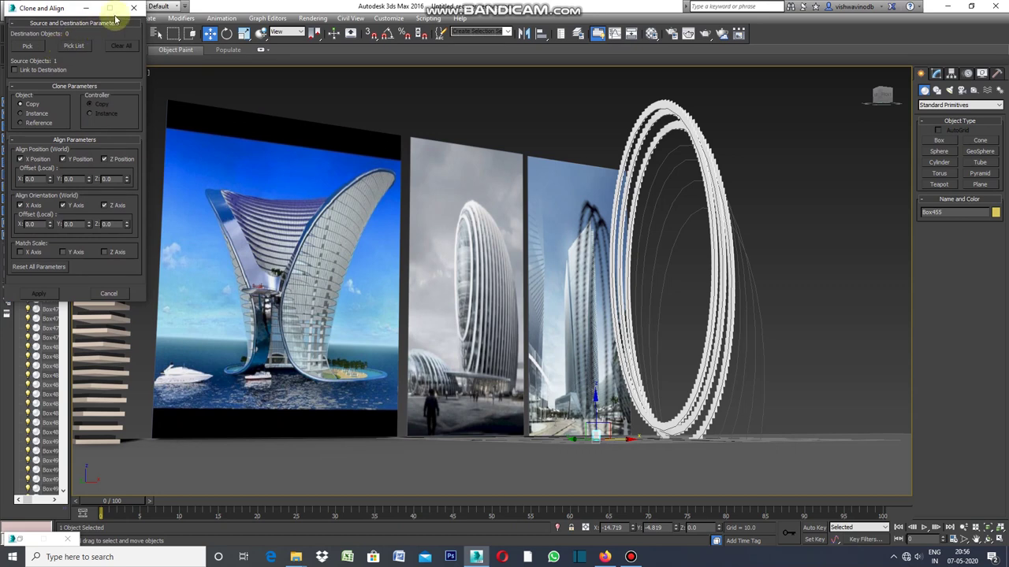
left_click(133, 10)
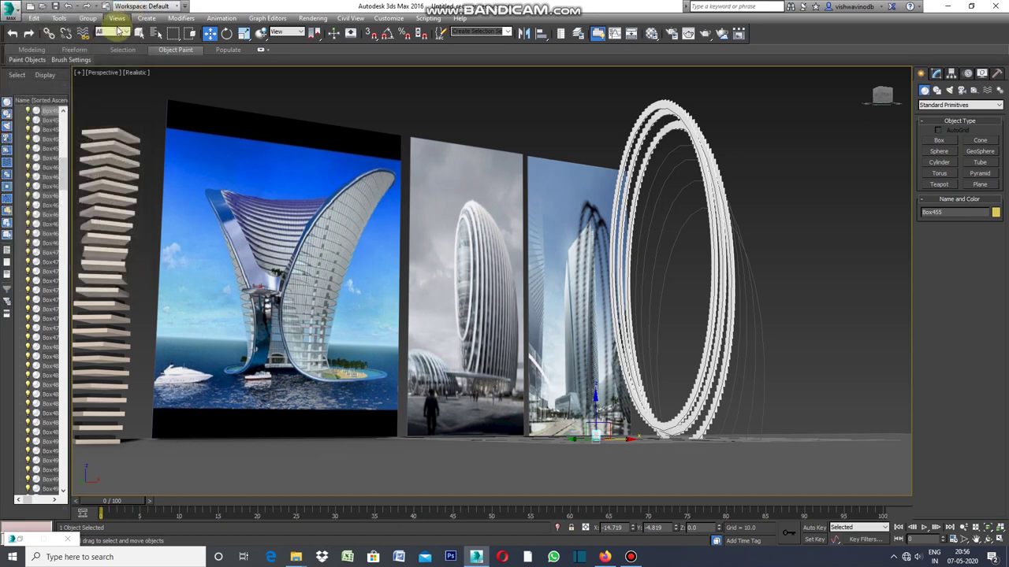
Use the Spacing Tool to apply 110 Box455 instances along Ellipse004.
left_click(60, 18)
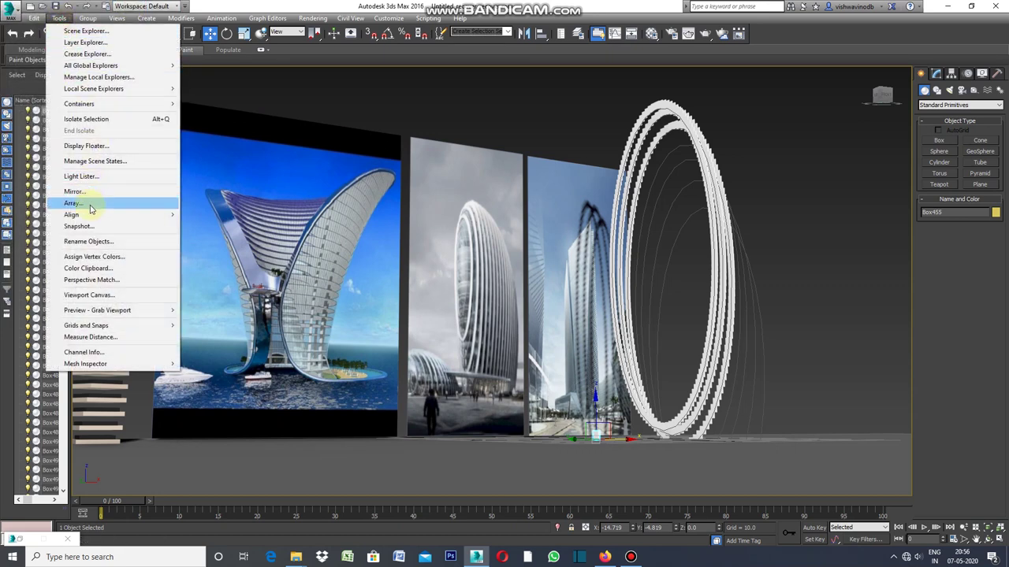
mouse_move(71, 214)
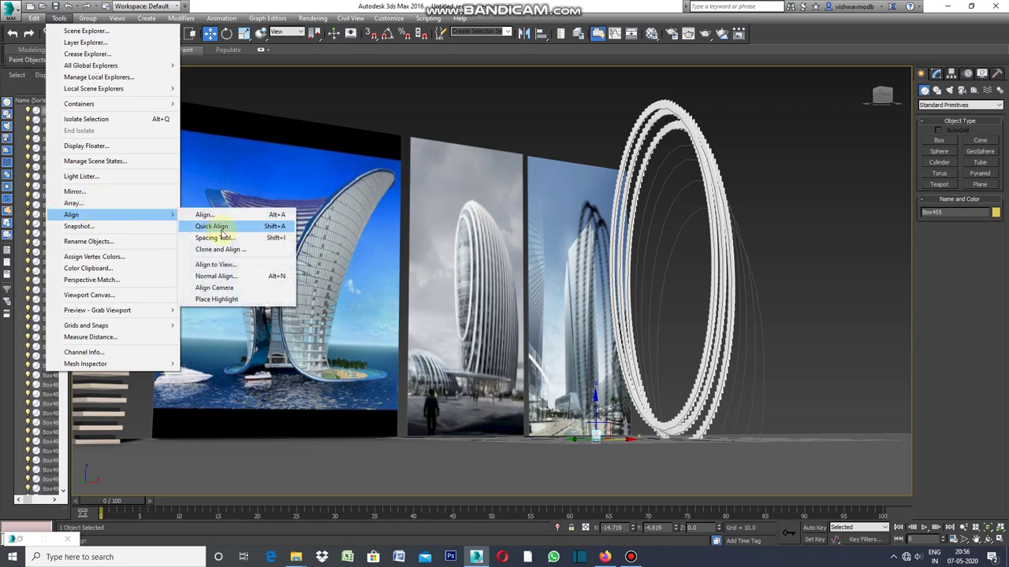
left_click(224, 239)
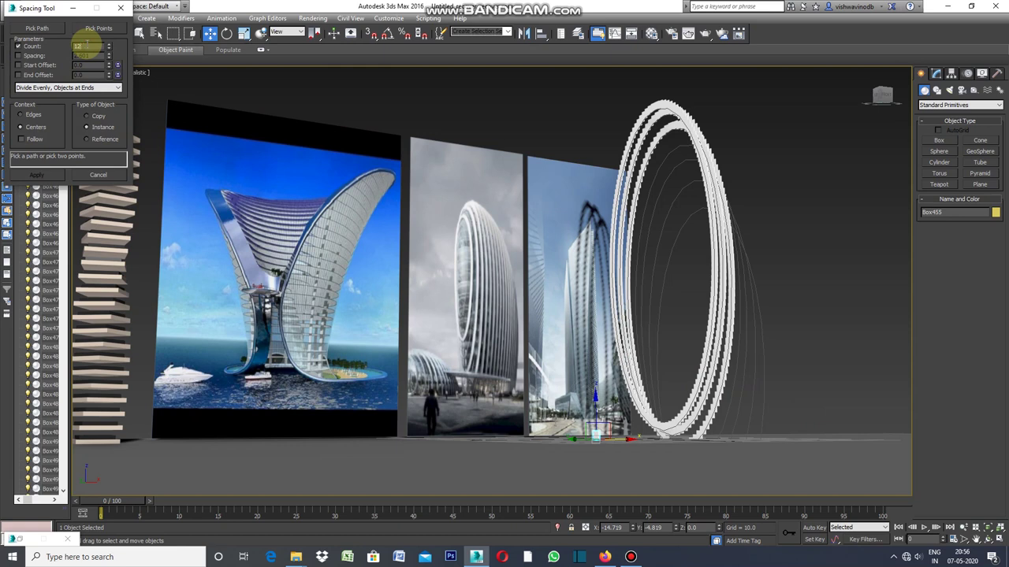
type("110")
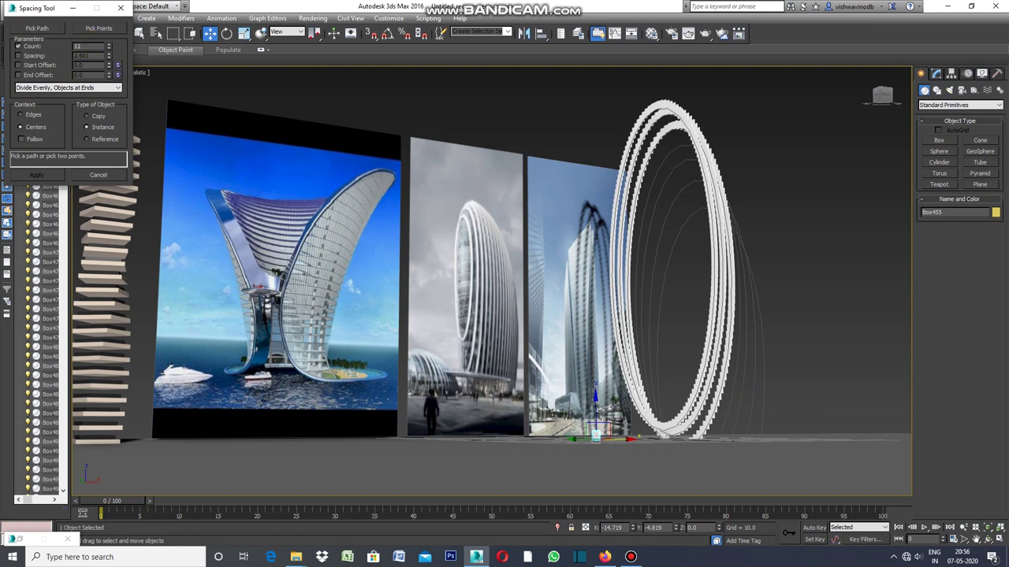
left_click(37, 28)
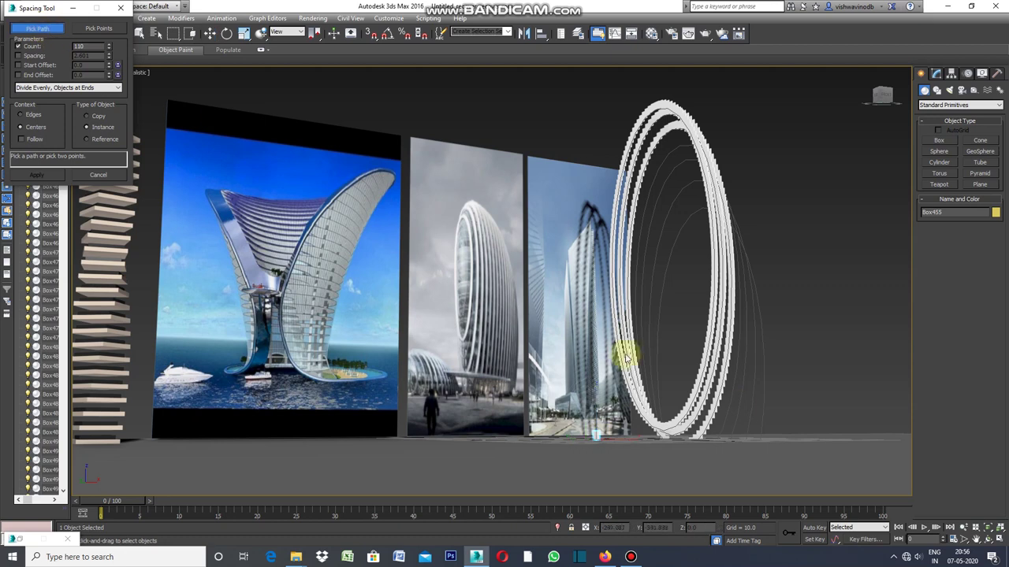
left_click(731, 394)
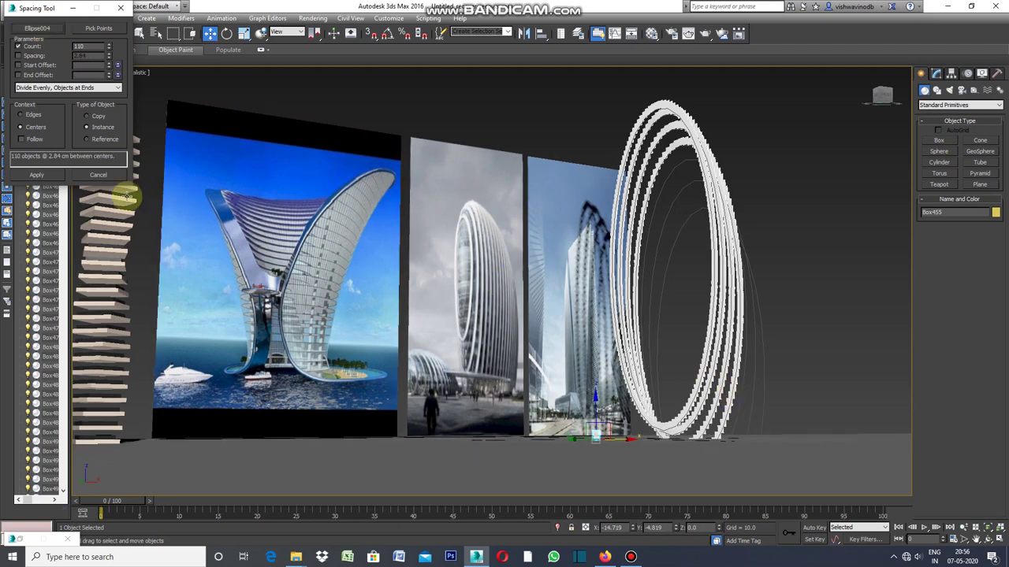
left_click(37, 175)
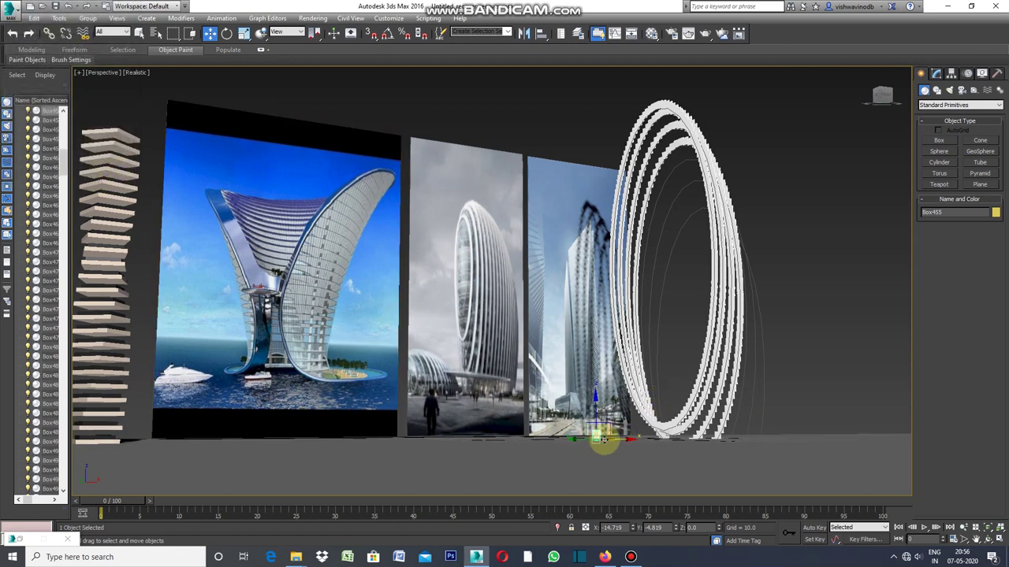
left_click(59, 17)
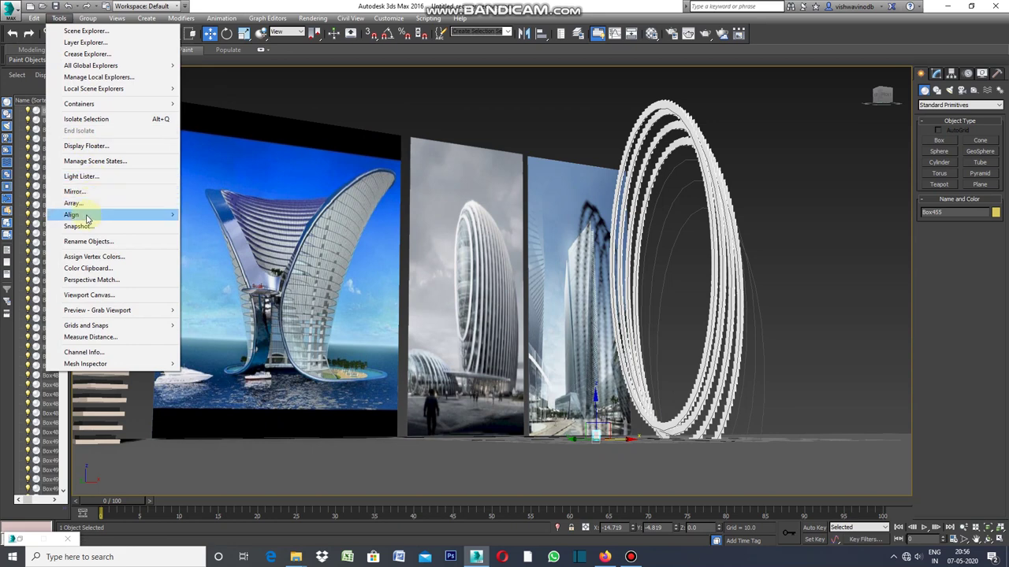
Space 100 Box455 instances along Ellipse006, 3.127 cm apart, as the fifth ring.
mouse_move(72, 215)
left_click(214, 237)
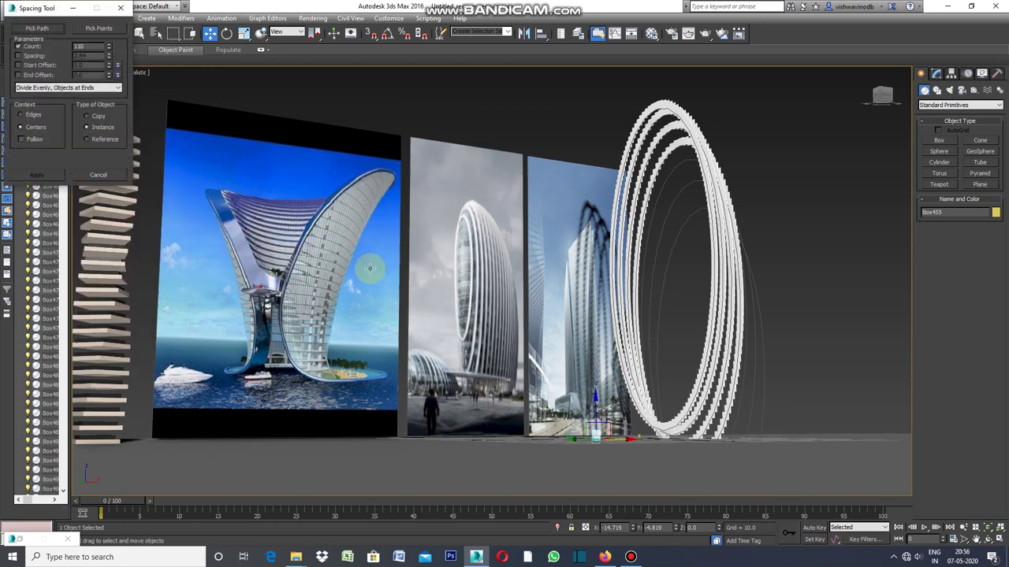
left_click(83, 46)
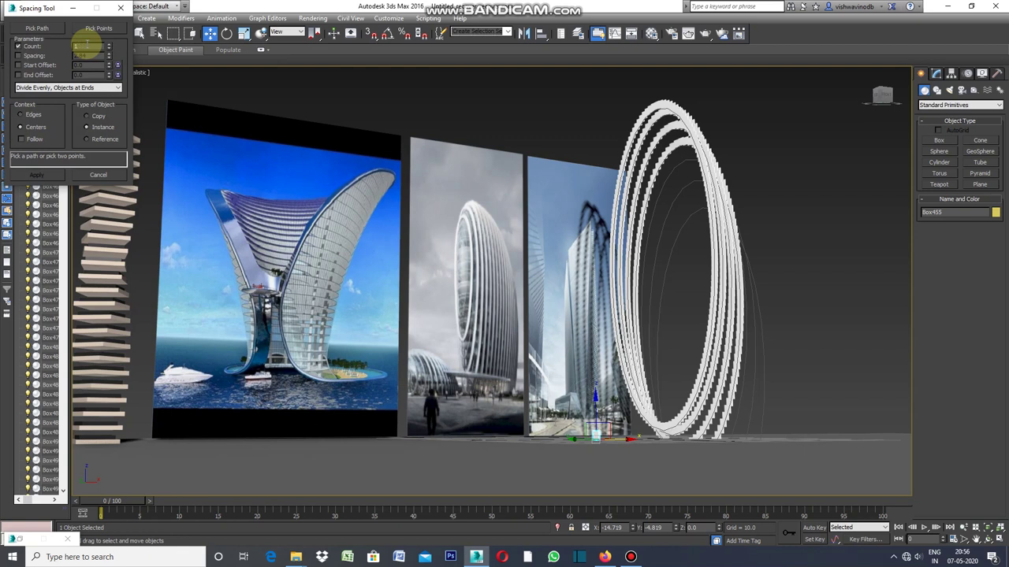
type("100")
key("Return")
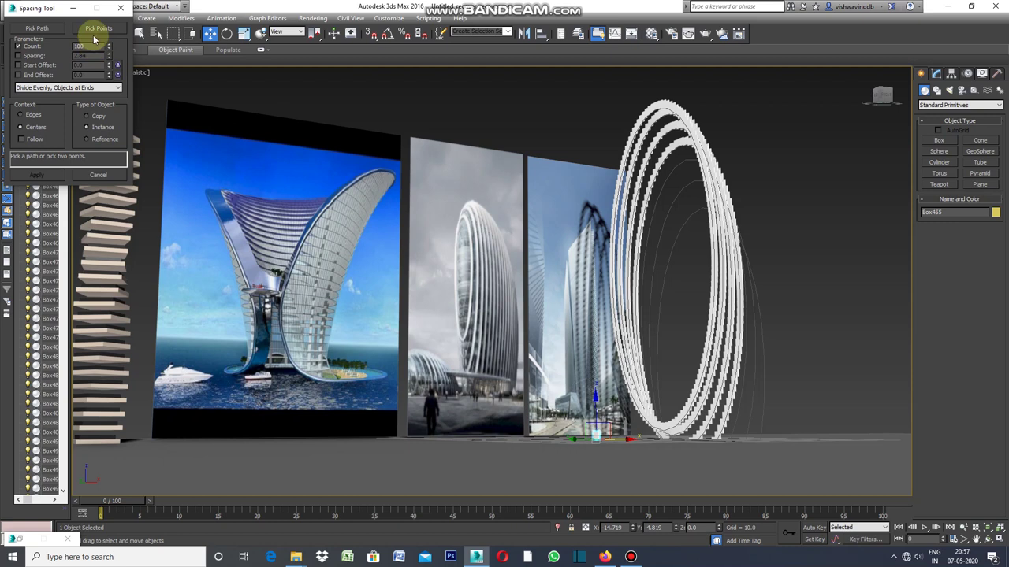
left_click(38, 30)
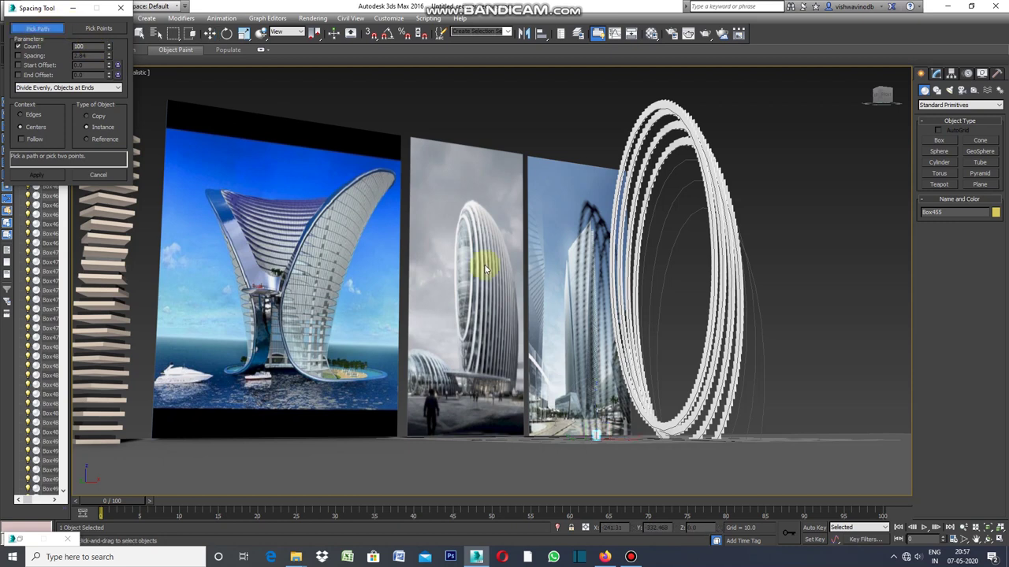
left_click(739, 392)
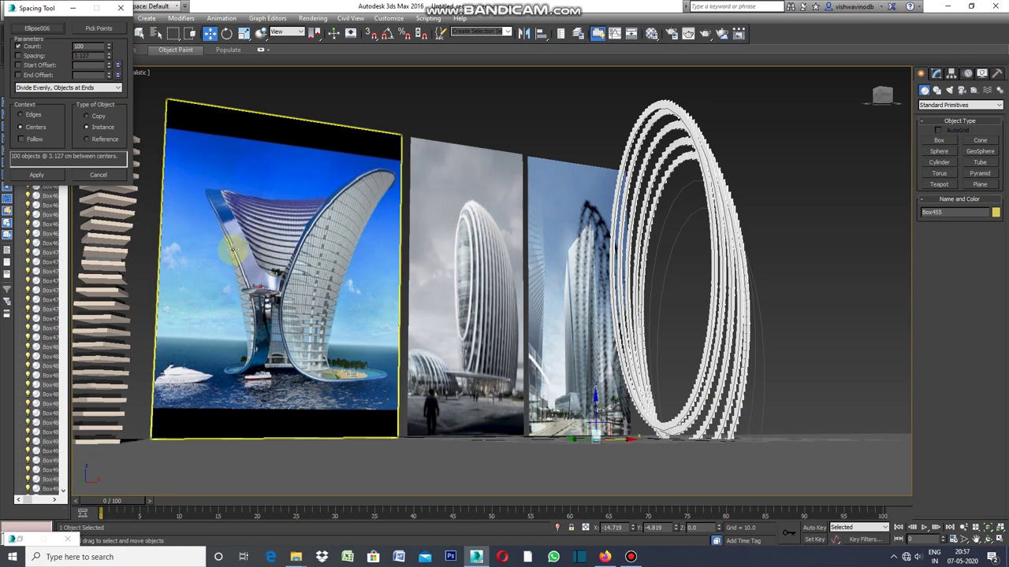
left_click(42, 178)
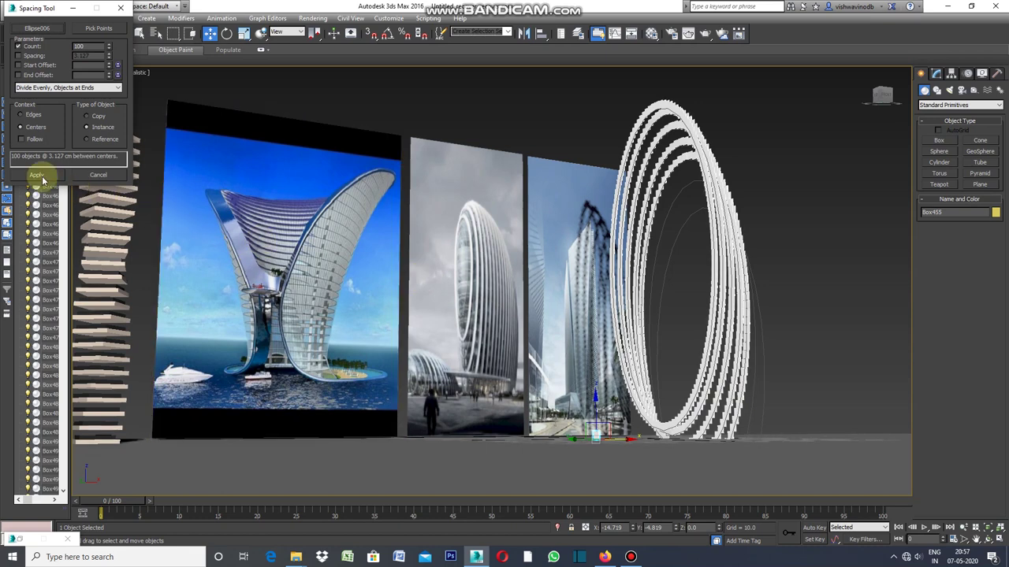
left_click(100, 177)
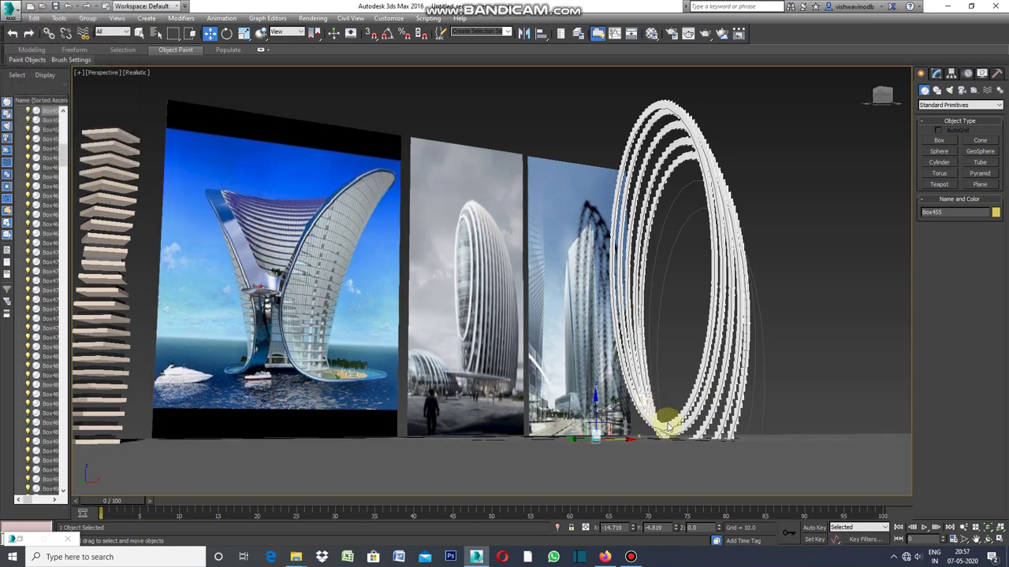
left_click(58, 19)
mouse_move(72, 214)
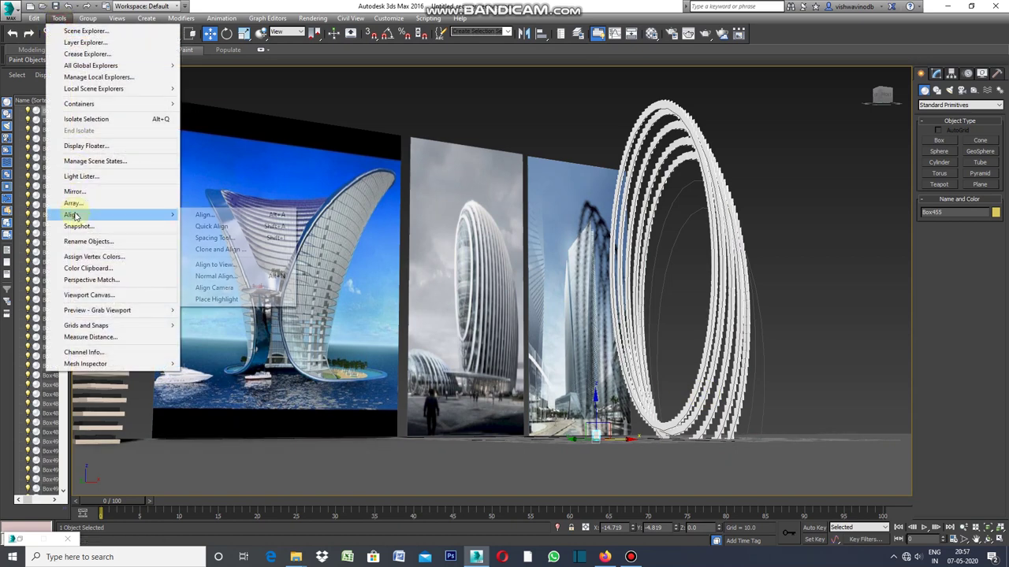
Distribute 90 Box455 instances along Ellipse007, 3.478 cm apart, as the sixth ring.
left_click(210, 238)
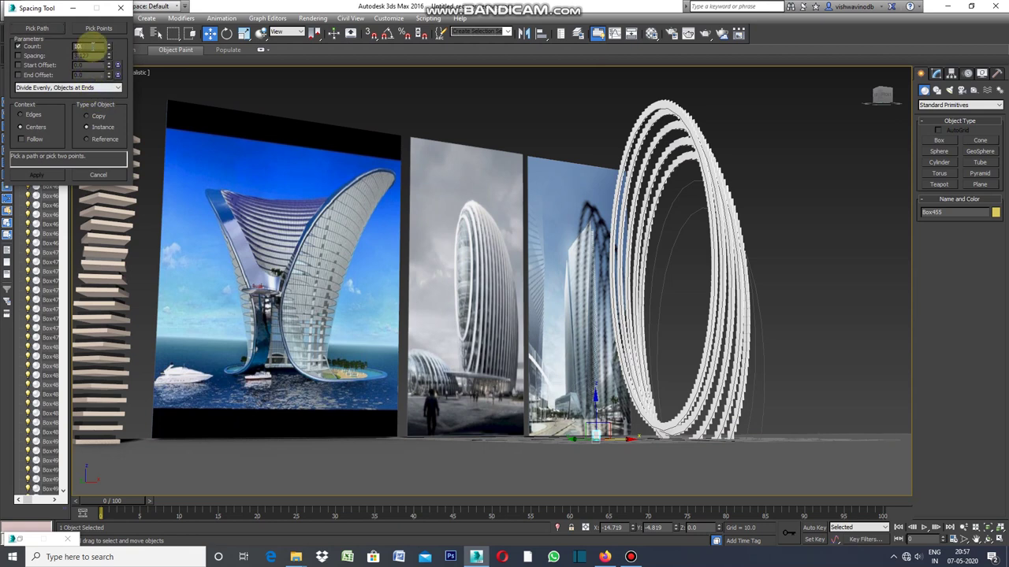
type("90")
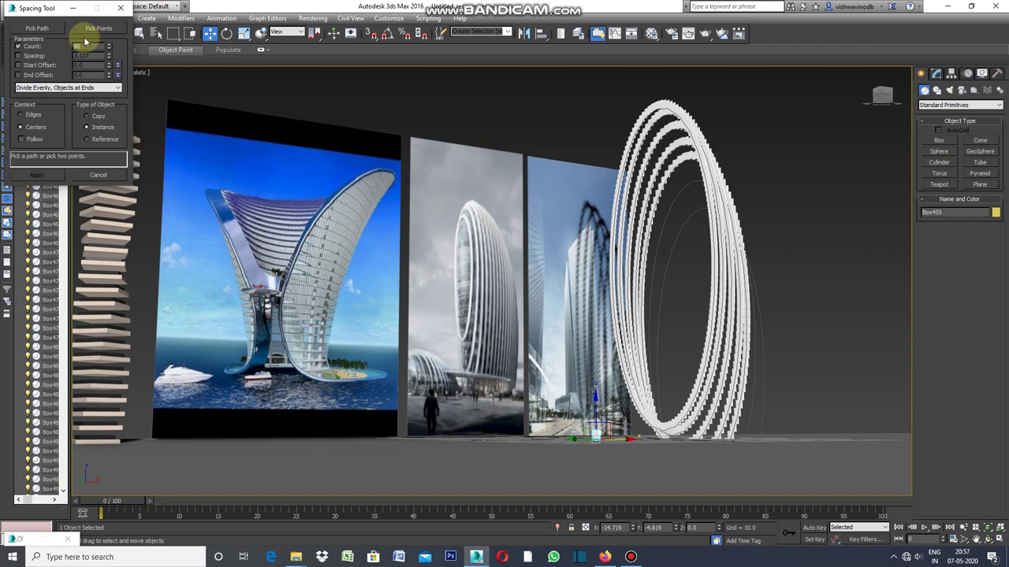
left_click(37, 29)
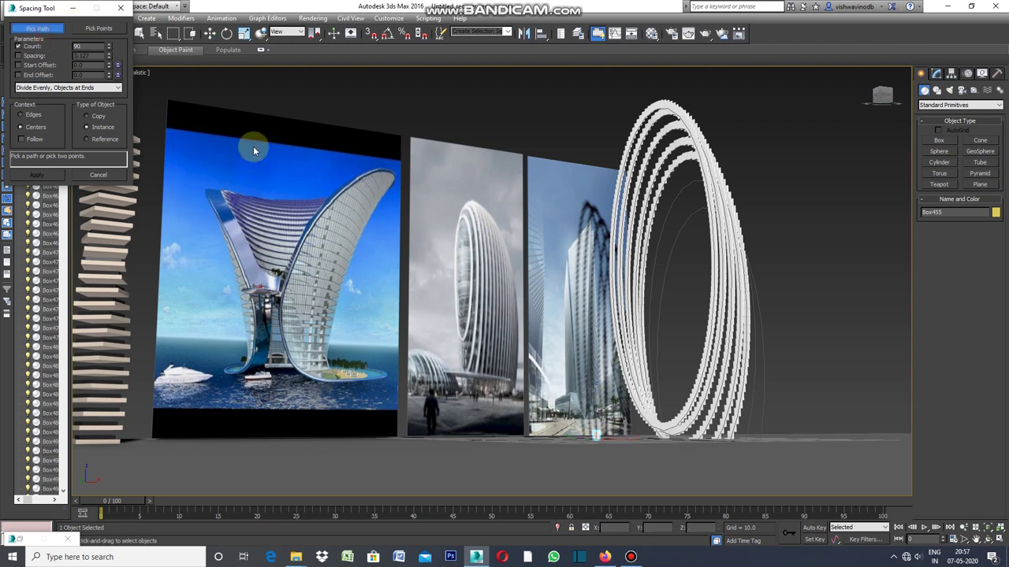
left_click(751, 408)
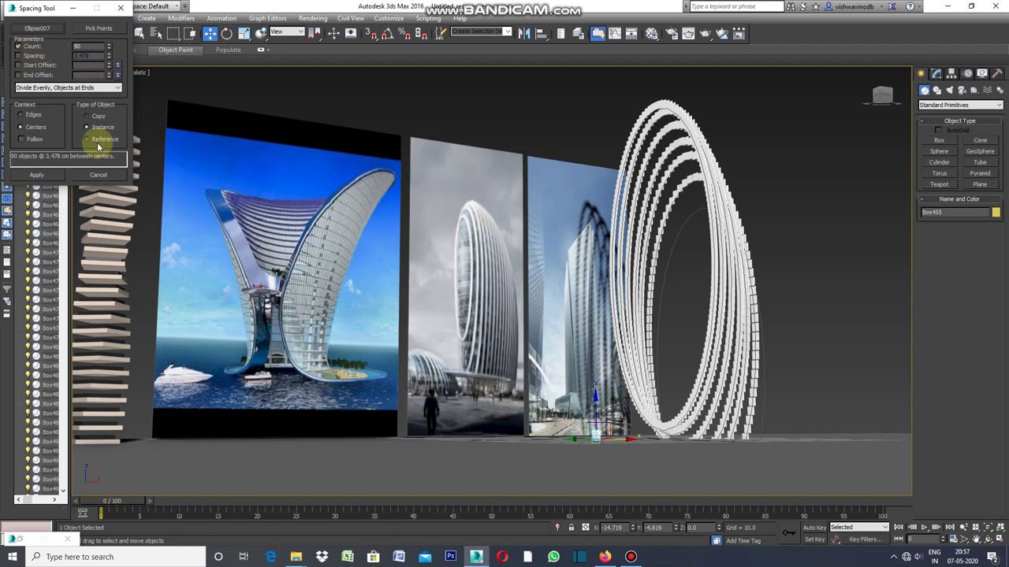
left_click(47, 174)
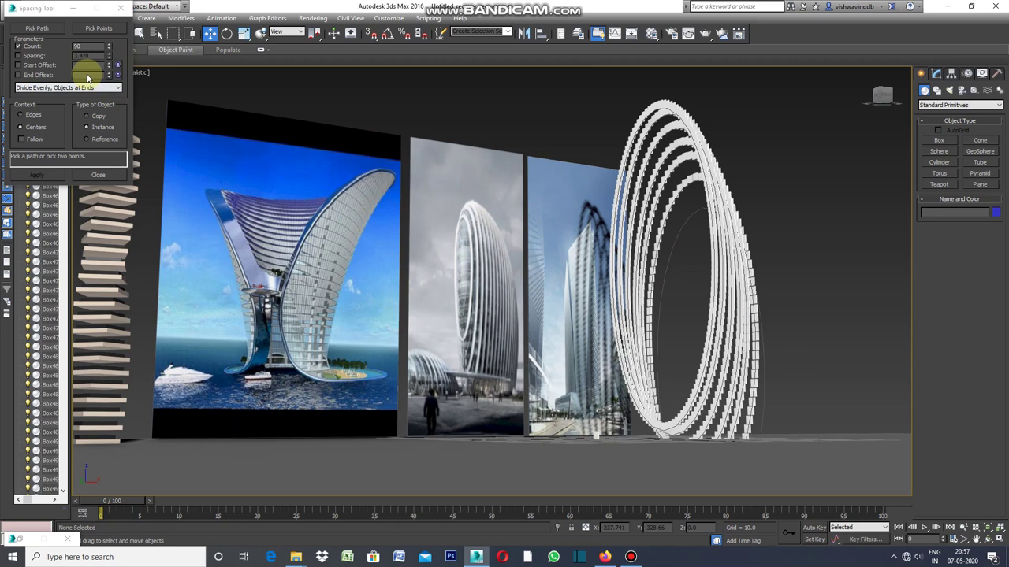
left_click(103, 175)
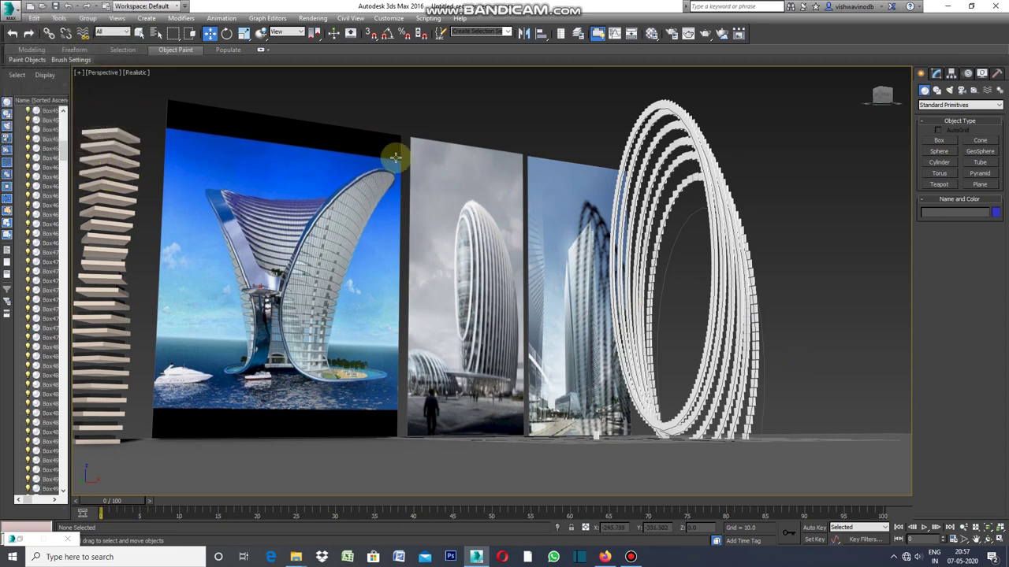
Return to the four-viewport layout and zoom the Front view.
left_click(71, 60)
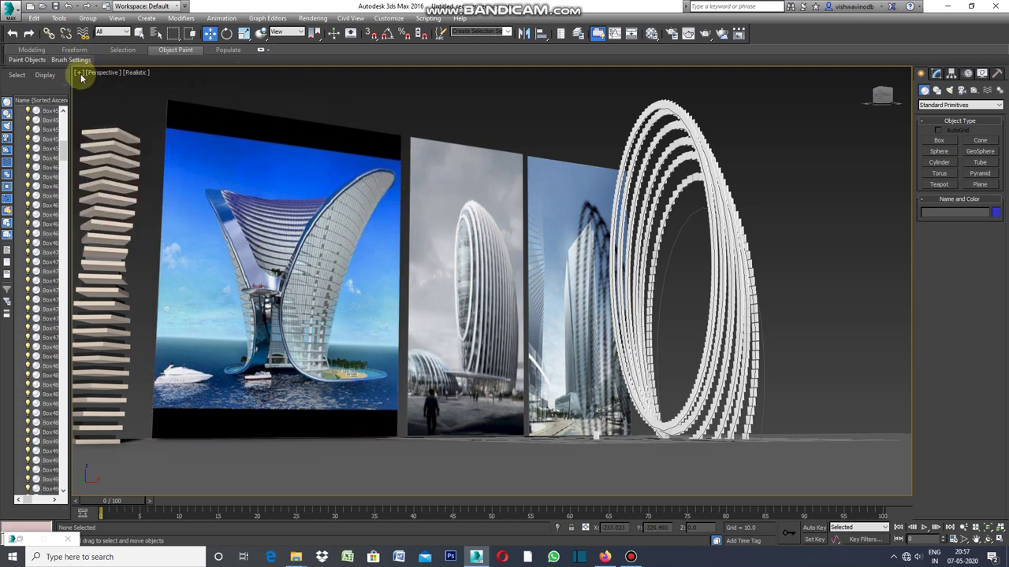
left_click(80, 73)
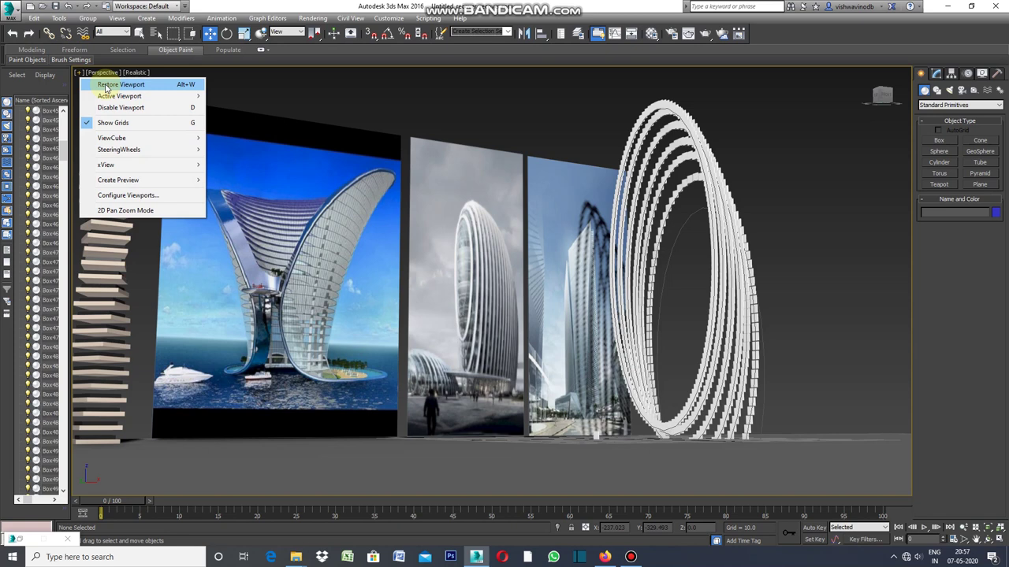
left_click(107, 85)
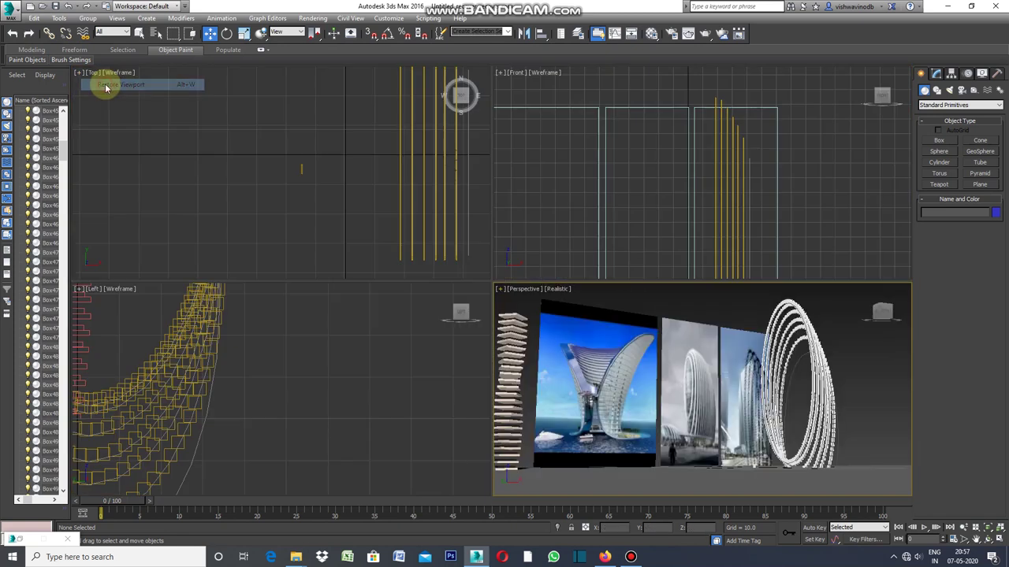
scroll(372, 340, "down", 3)
scroll(352, 373, "down", 3)
scroll(351, 378, "down", 2)
scroll(321, 327, "up", 2)
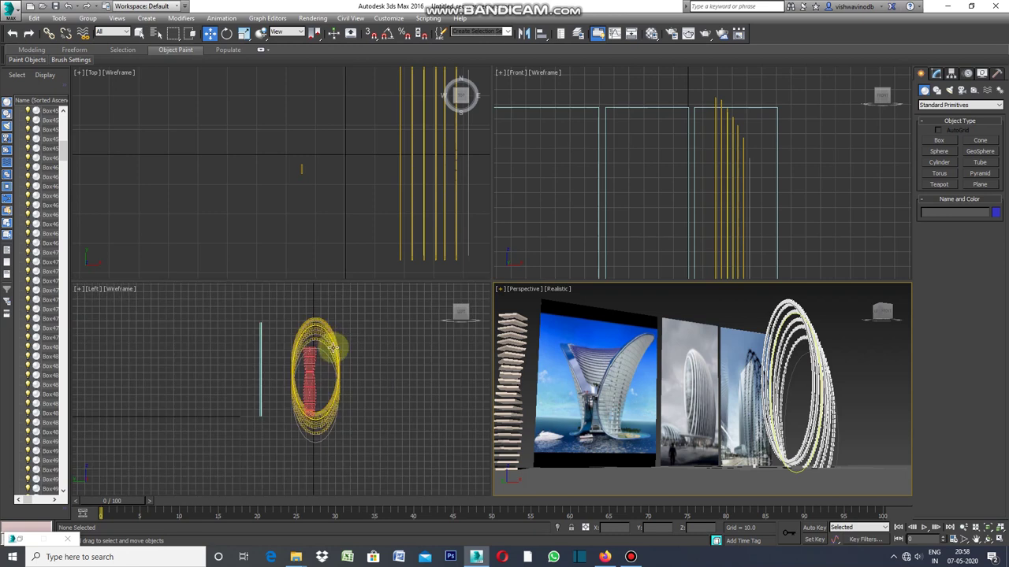
scroll(335, 341, "up", 3)
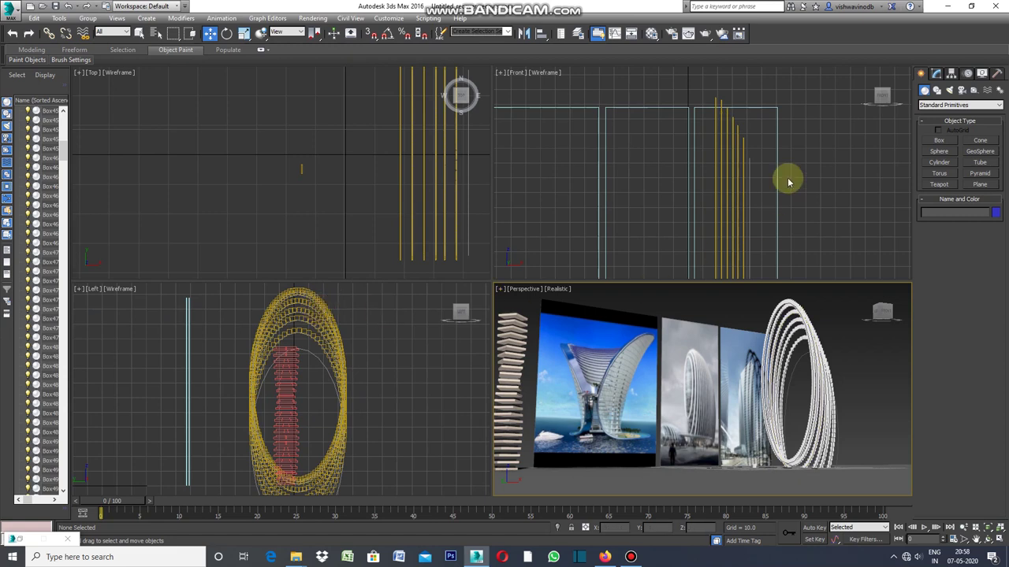
scroll(724, 112, "up", 3)
scroll(717, 102, "up", 2)
scroll(706, 95, "up", 2)
scroll(695, 97, "up", 2)
scroll(692, 101, "up", 2)
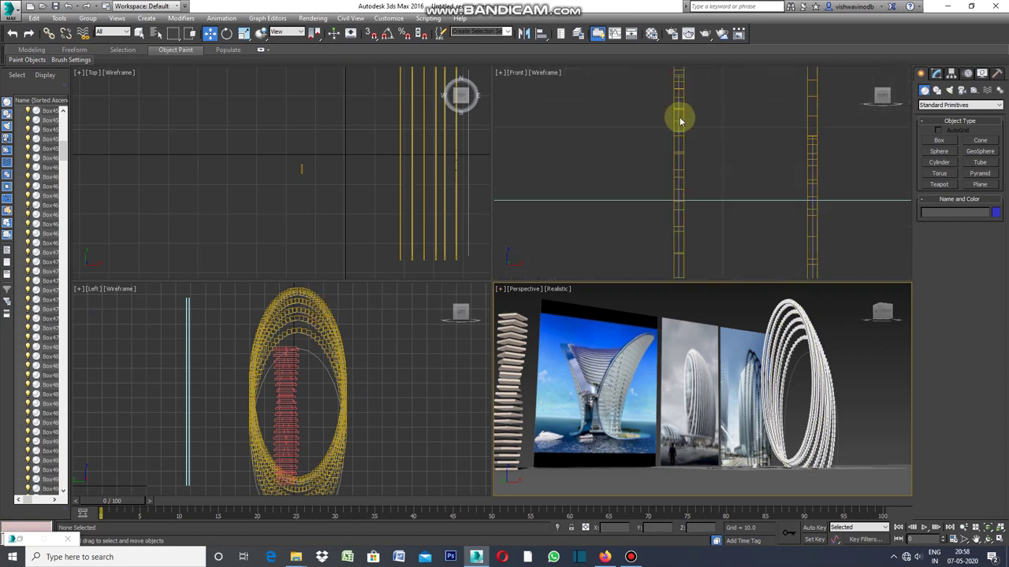
scroll(682, 110, "up", 1)
Select Ellipse001 and Shift-drag a copy of it slightly right and up.
left_click(677, 115)
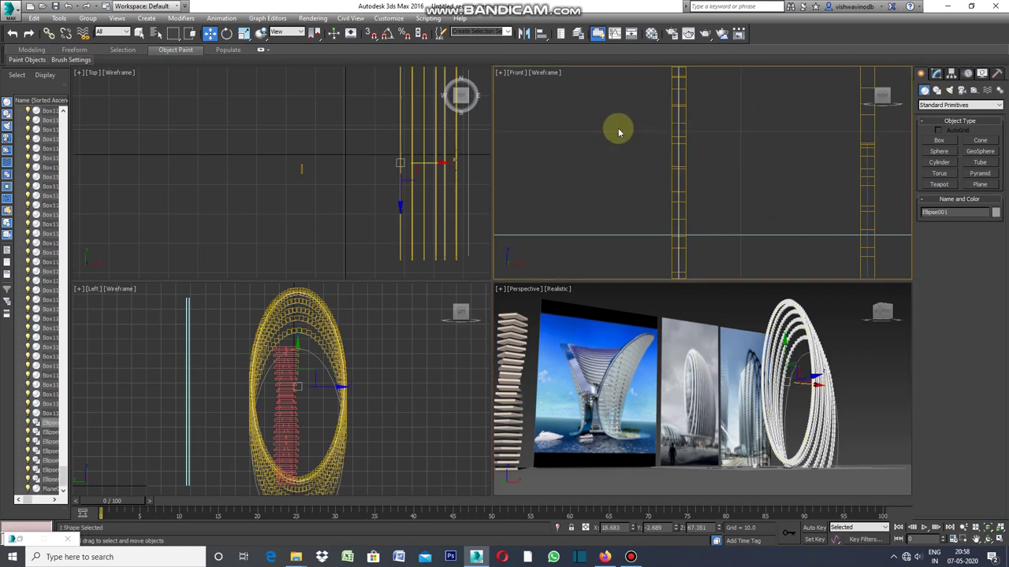
scroll(543, 118, "down", 2)
scroll(550, 120, "down", 2)
scroll(554, 124, "down", 2)
scroll(556, 124, "down", 2)
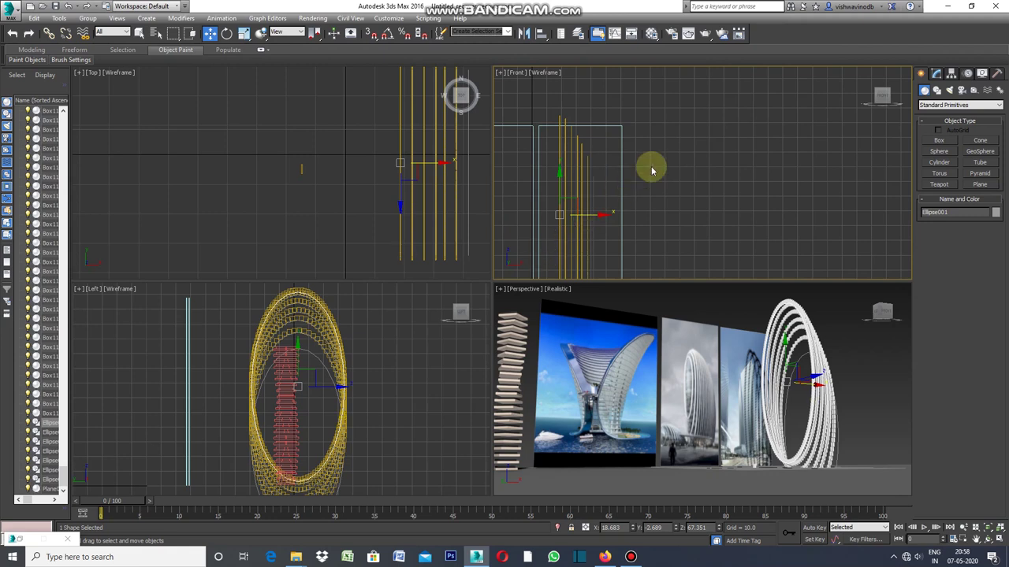
scroll(669, 157, "down", 1)
scroll(646, 153, "down", 1)
scroll(611, 193, "down", 1)
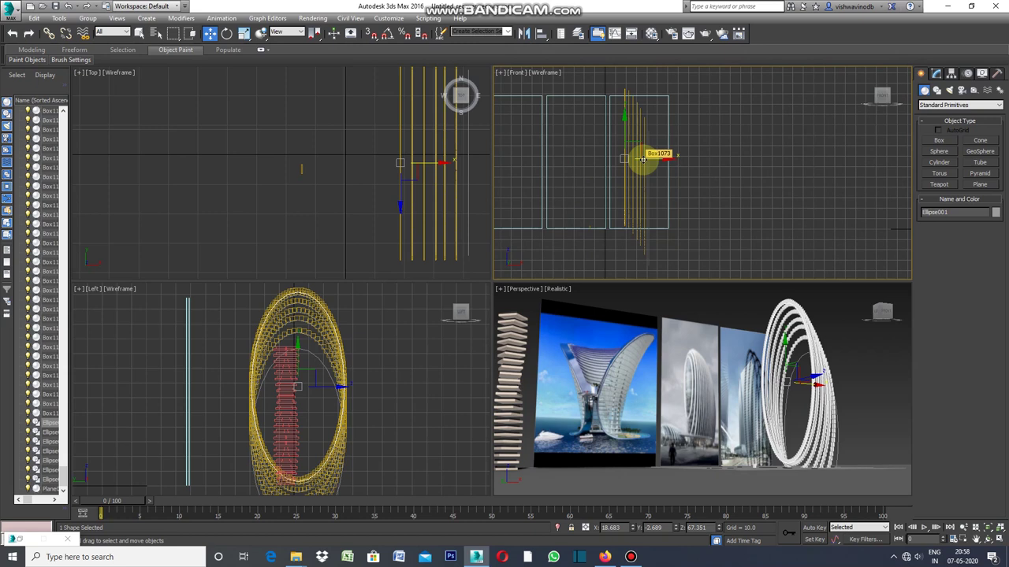
left_click_drag(646, 162, 654, 160)
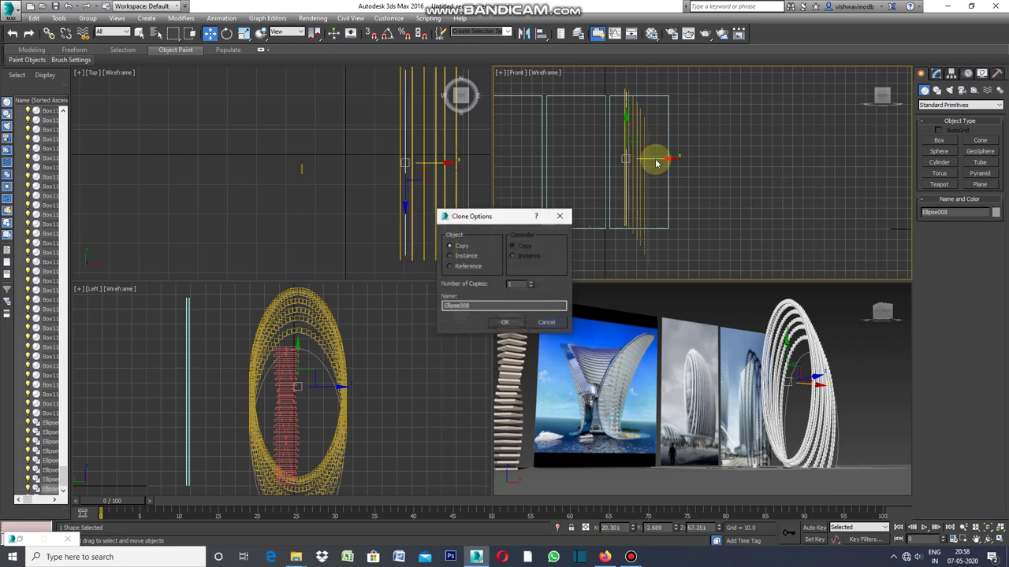
Accept the clone as a copy named Ellipse008, then select Ellipse008 alone.
left_click(505, 325)
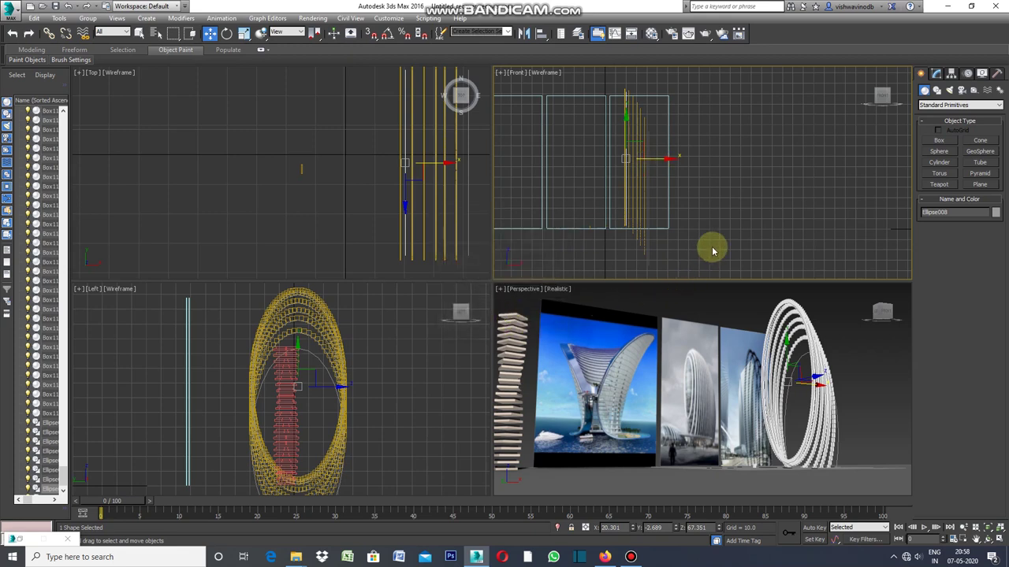
left_click(715, 247)
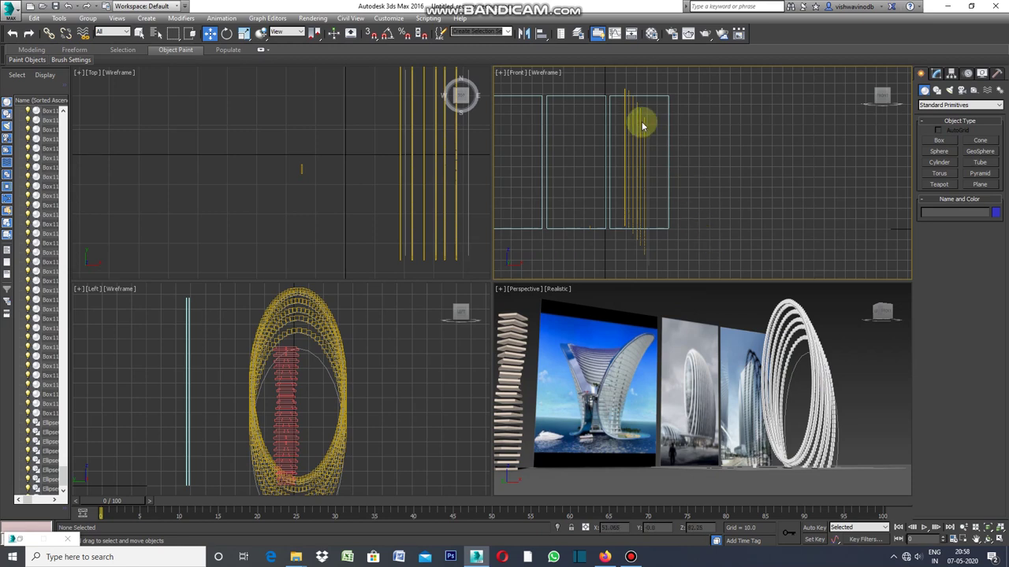
scroll(626, 111, "up", 3)
scroll(626, 111, "up", 3)
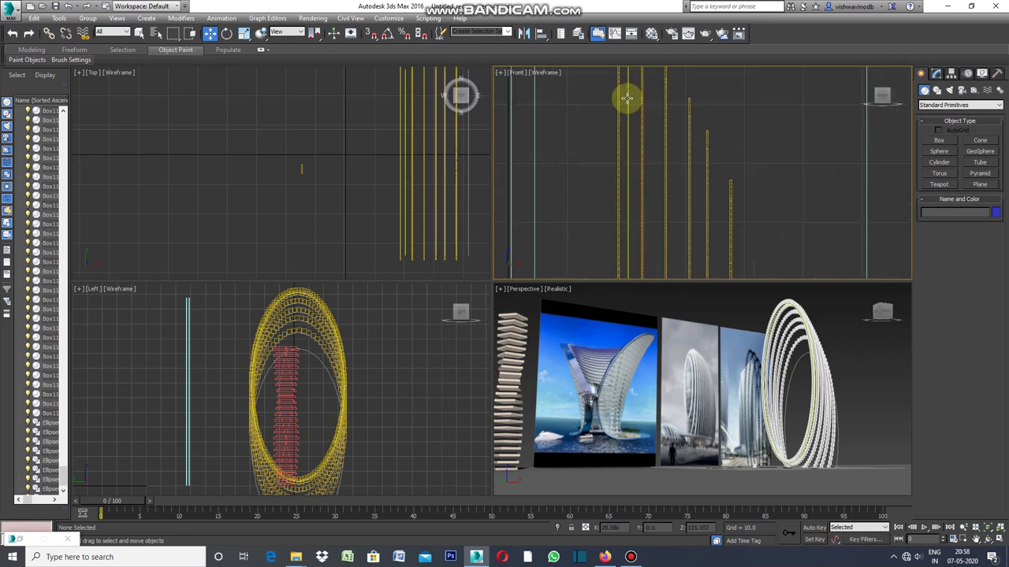
left_click(627, 149)
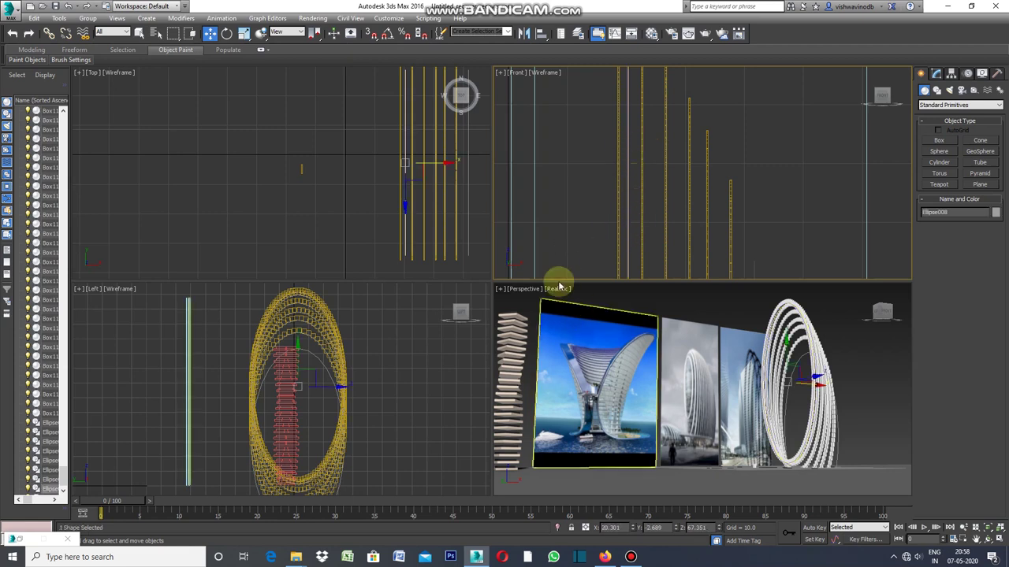
Show Ellipse008's parameters (Length 128.463, Width 62.972) in the Modify panel.
left_click(180, 19)
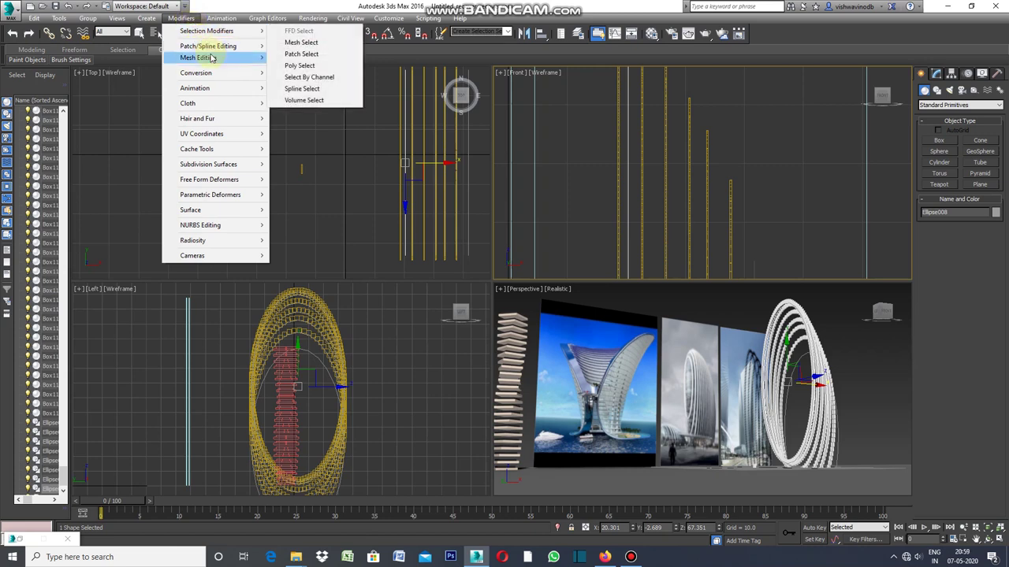
mouse_move(198, 58)
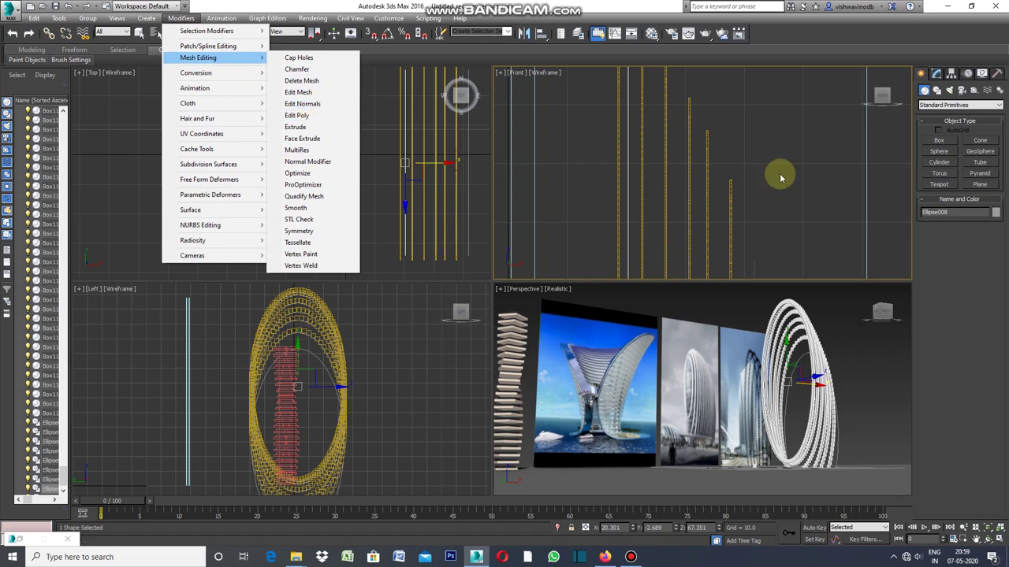
left_click(970, 248)
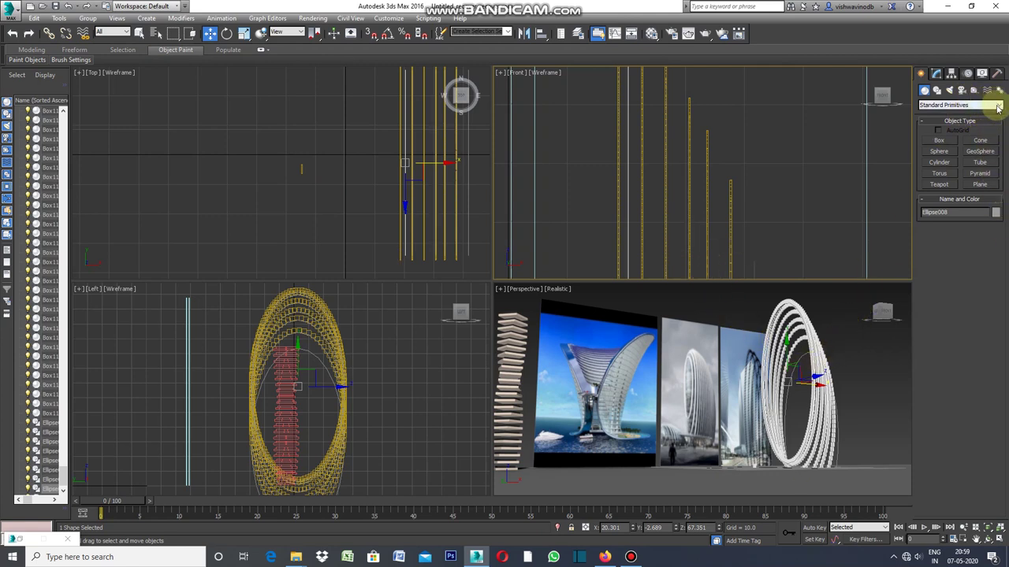
left_click(937, 75)
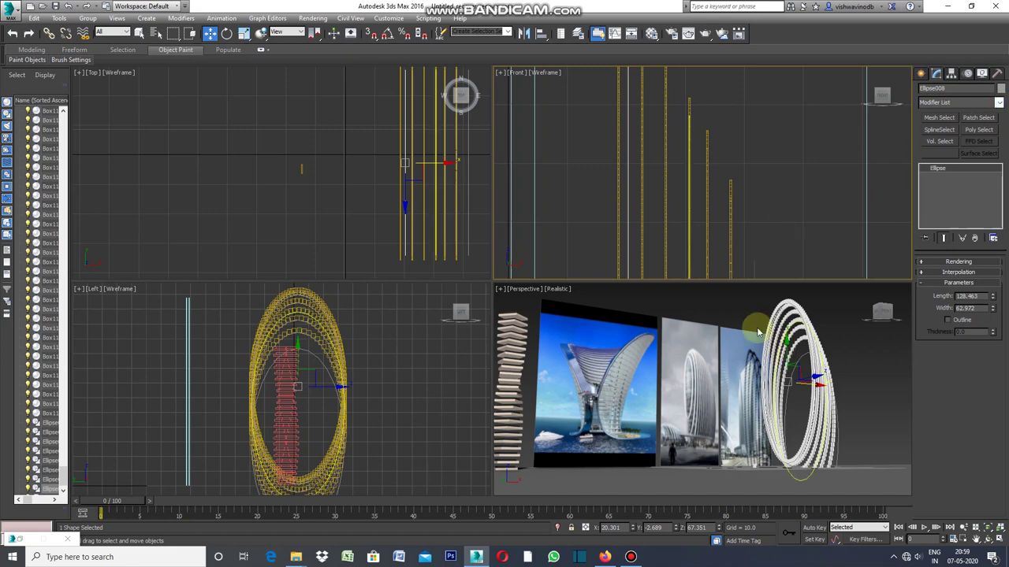
Recentre the Top view and nudge Ellipse008 slightly left along X.
middle_click_drag(419, 168, 371, 195)
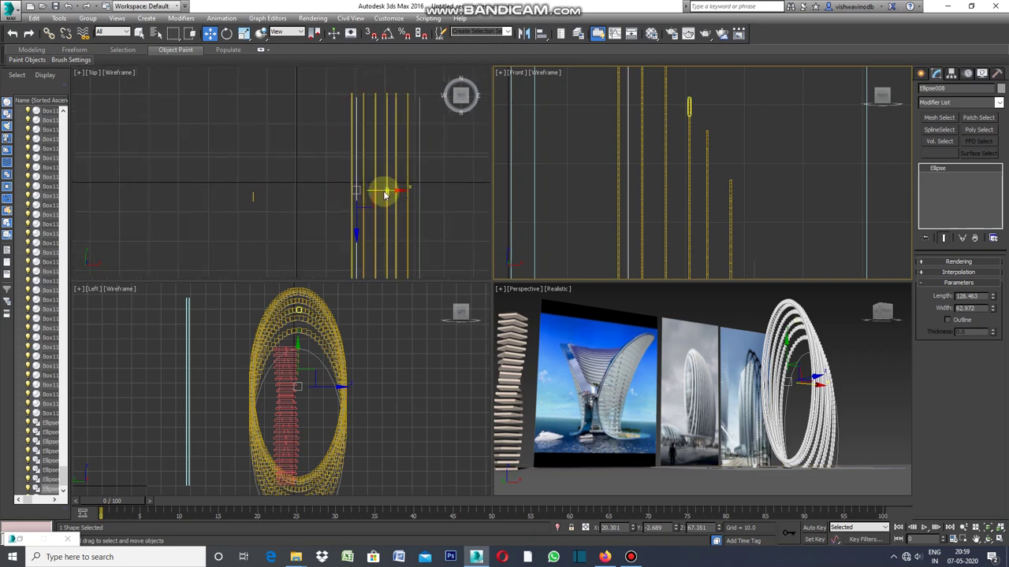
left_click(385, 195)
left_click_drag(382, 189, 380, 190)
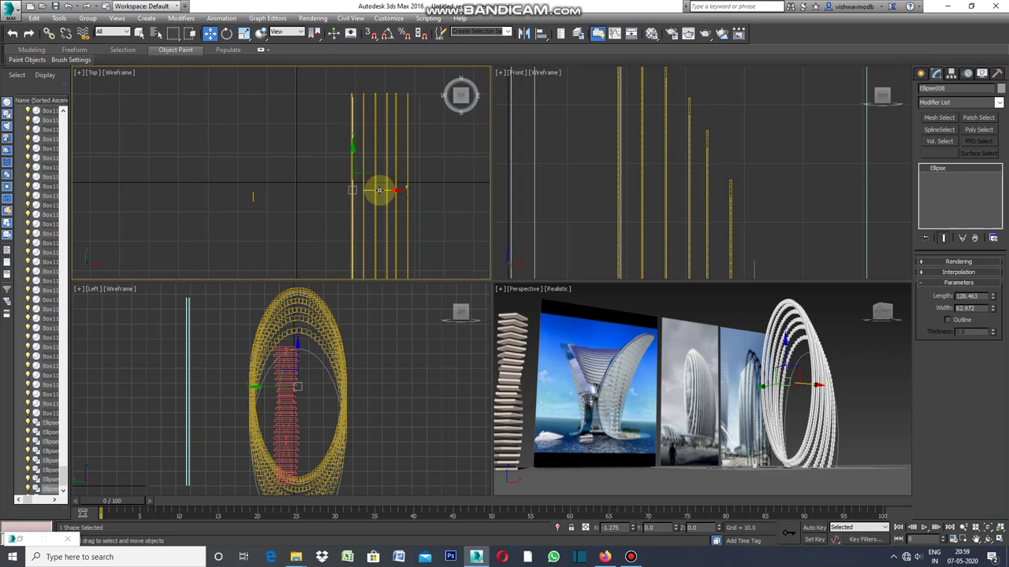
Add Edit Spline and Extrude (Amount 0.1) modifiers to Ellipse008.
left_click(178, 19)
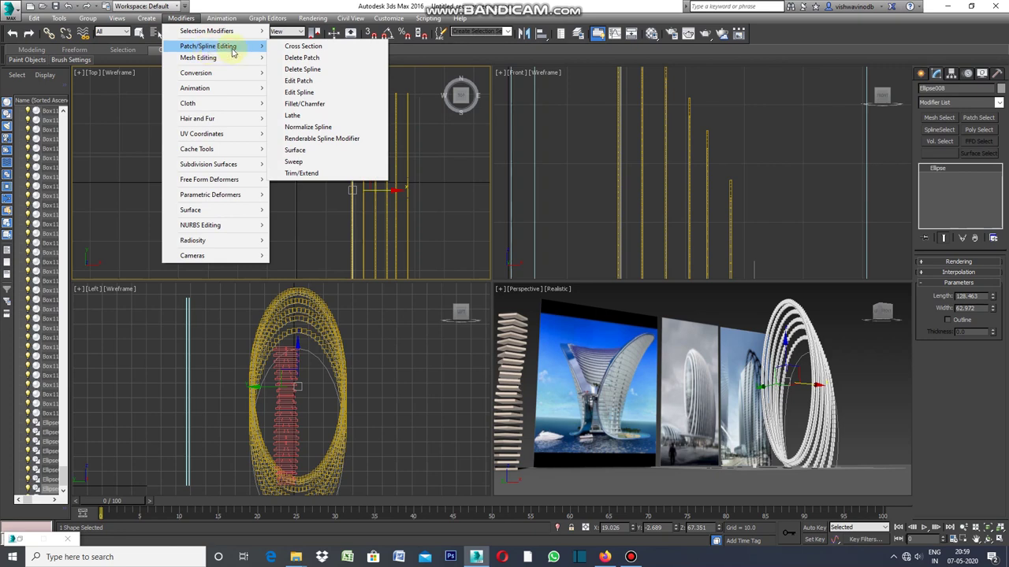
left_click(299, 93)
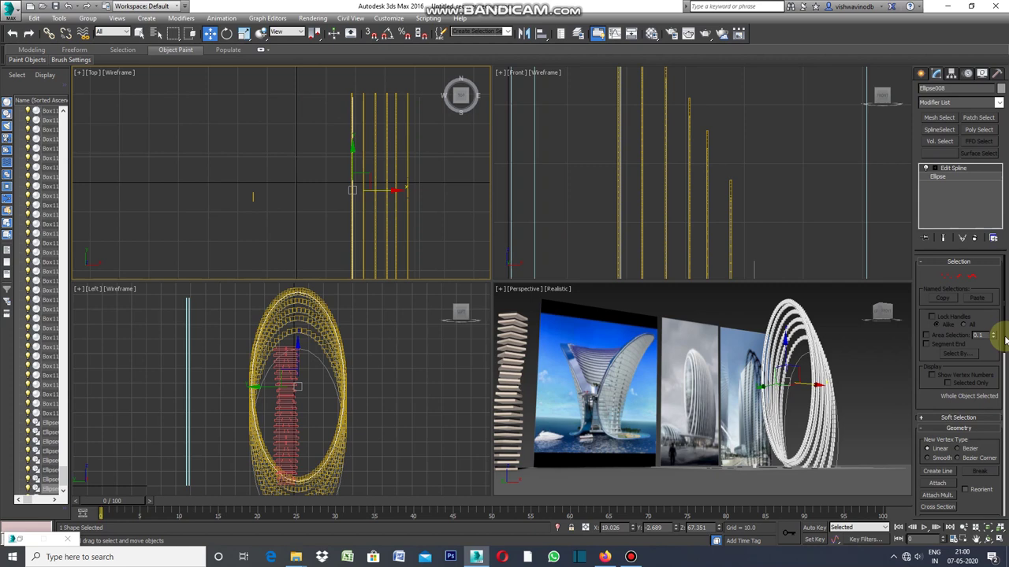
left_click_drag(1005, 337, 996, 432)
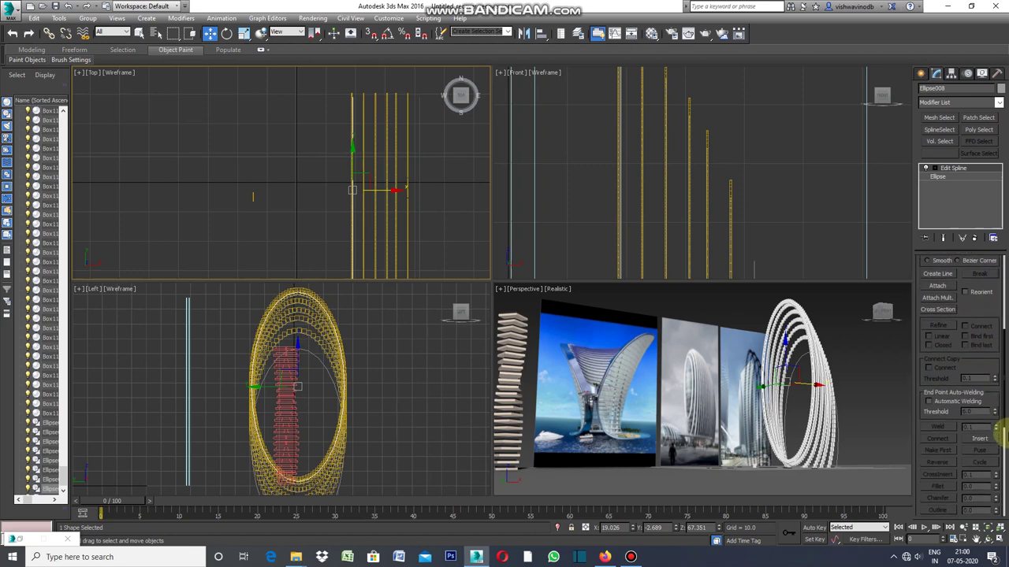
left_click_drag(1000, 432, 1001, 356)
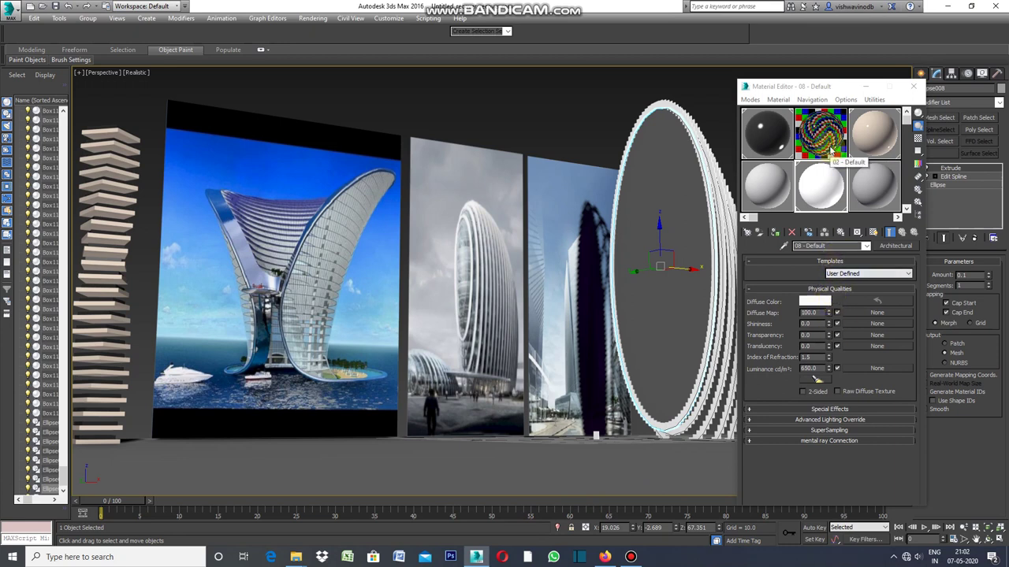
Assign the Metal - Polished material 02 - Default to the frame and minimize the editor.
left_click_drag(830, 150, 674, 204)
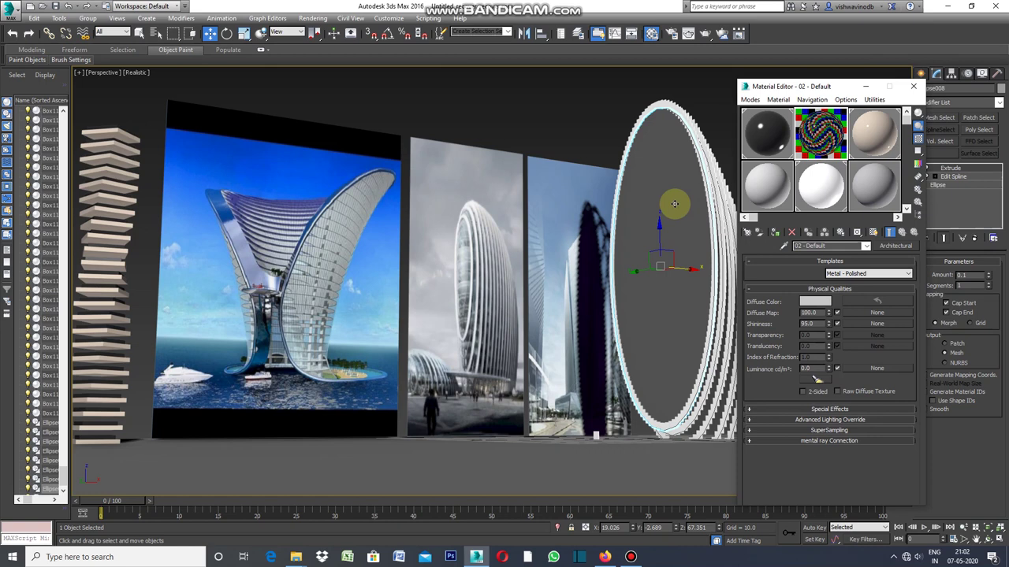
left_click(777, 234)
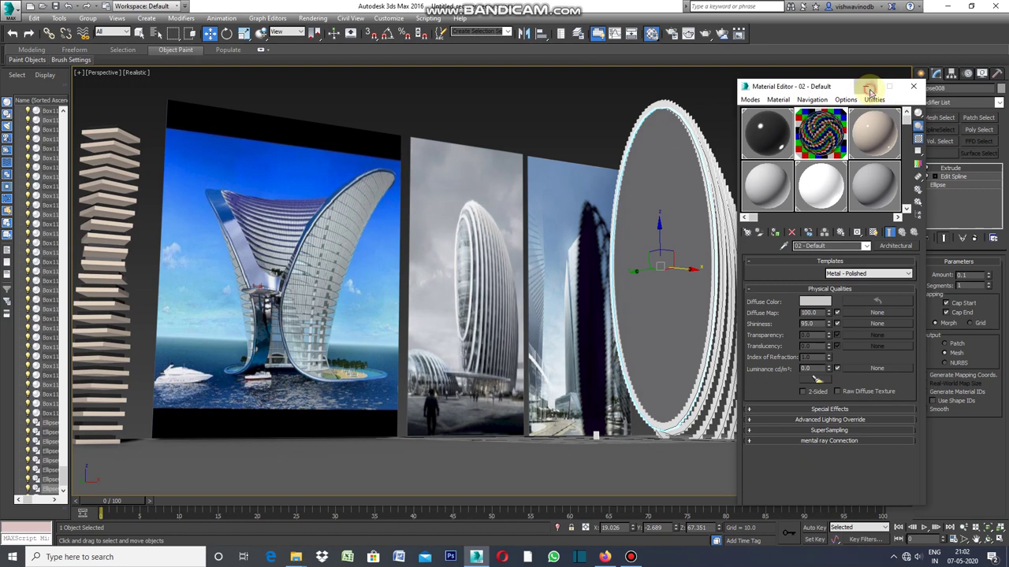
left_click(869, 92)
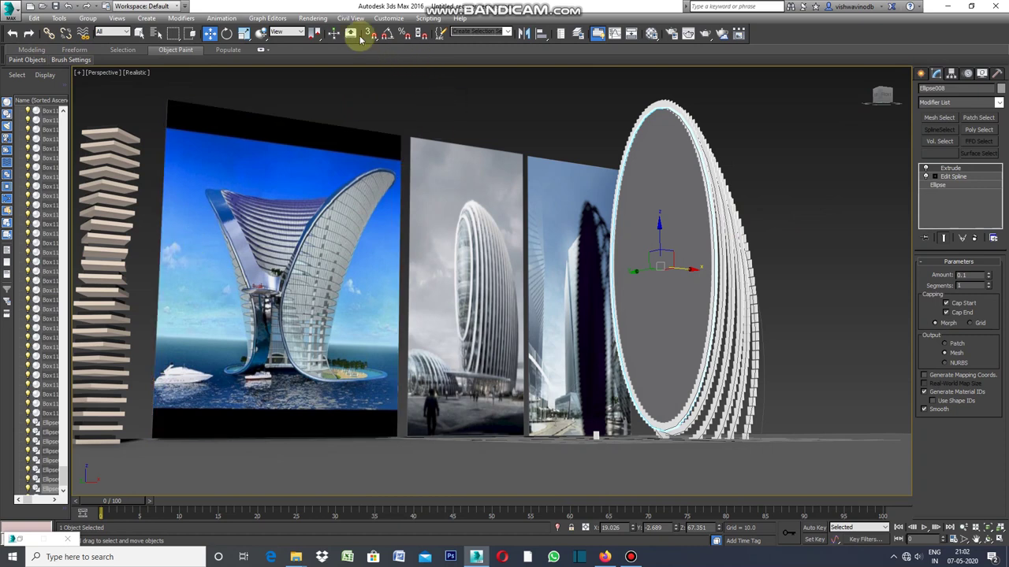
Render the Perspective view of rings, frame and panels, then maximize the frame window.
left_click(313, 18)
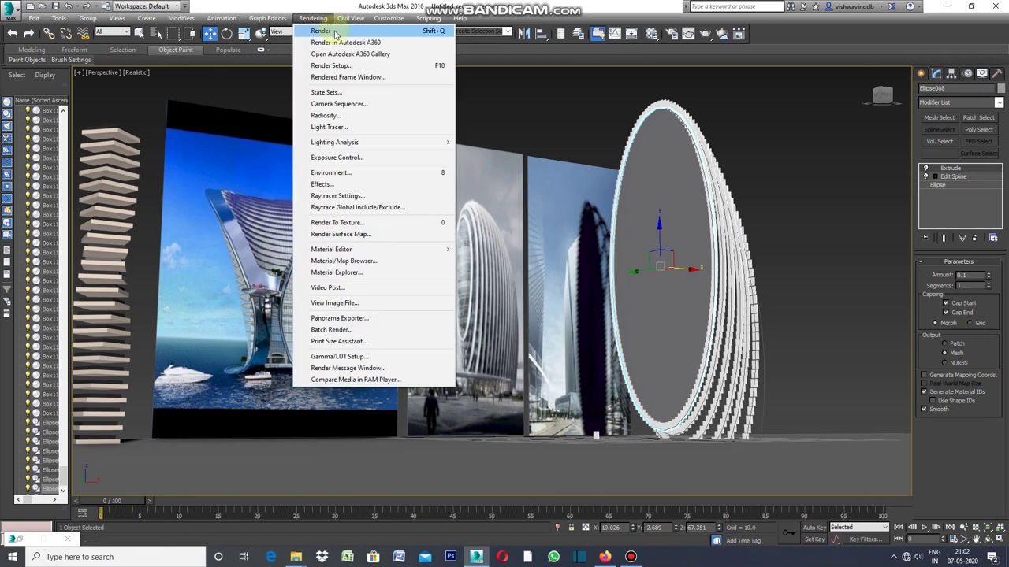
left_click(335, 33)
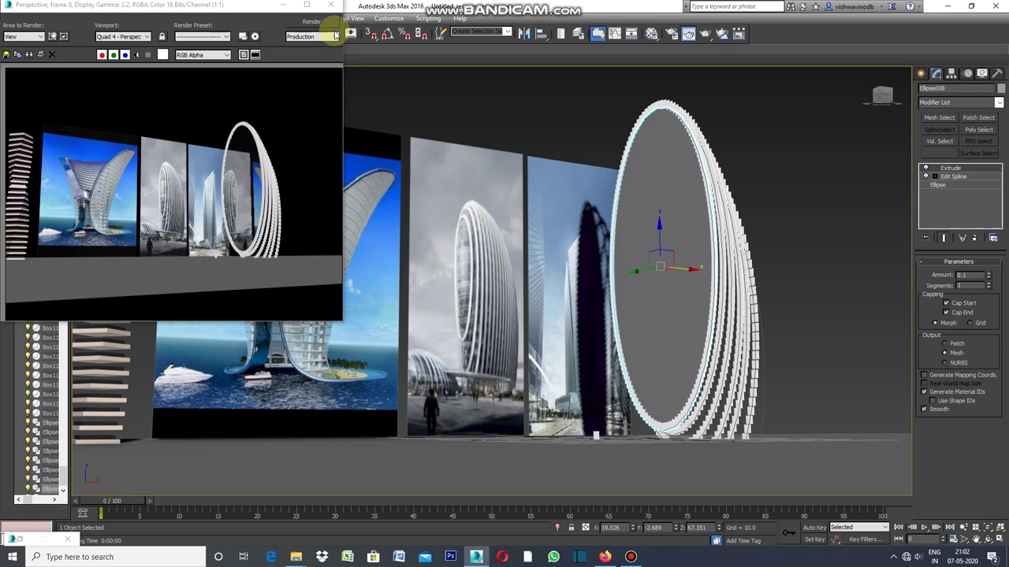
scroll(241, 170, "up", 1)
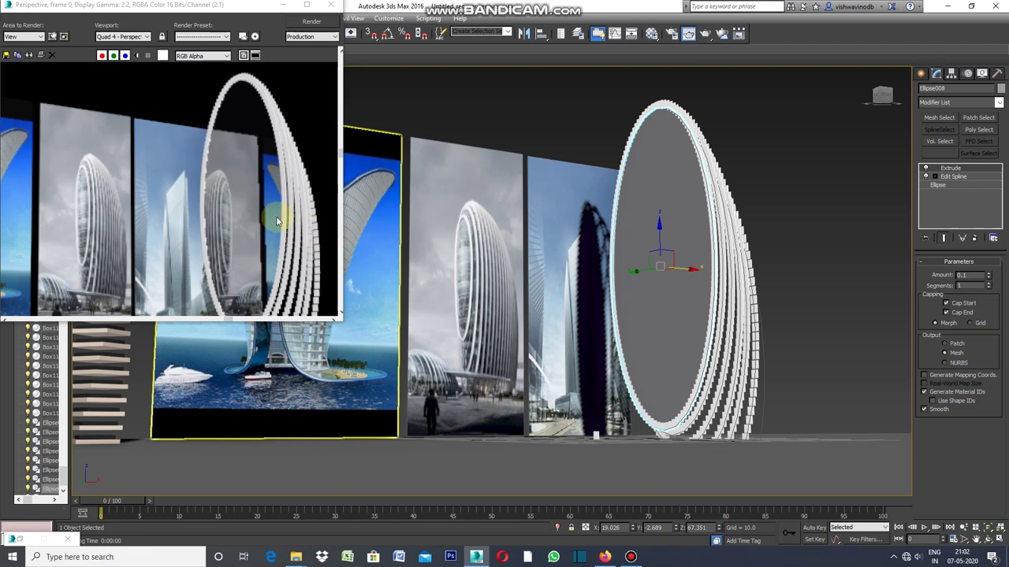
scroll(276, 221, "down", 1)
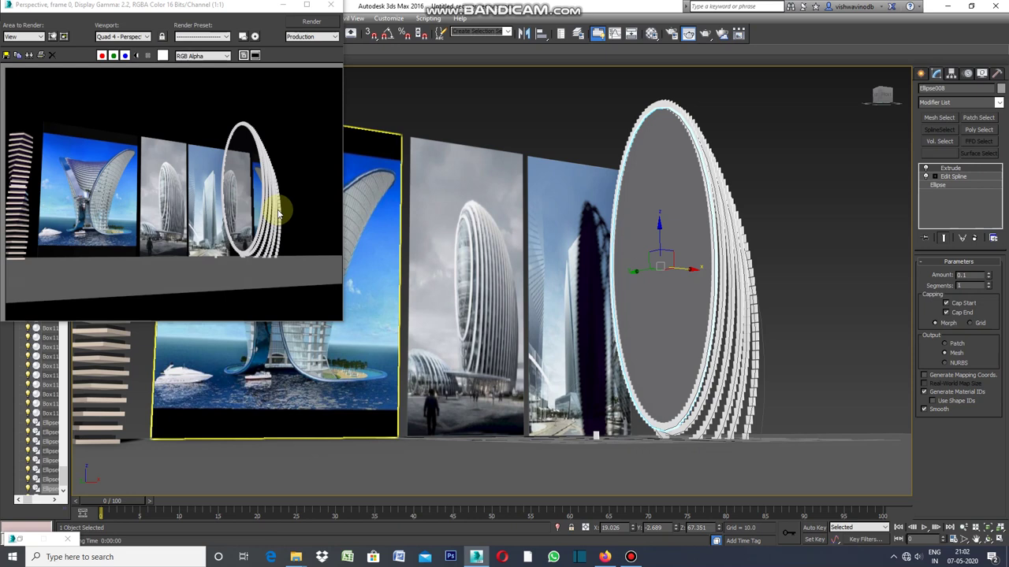
scroll(249, 189, "up", 1)
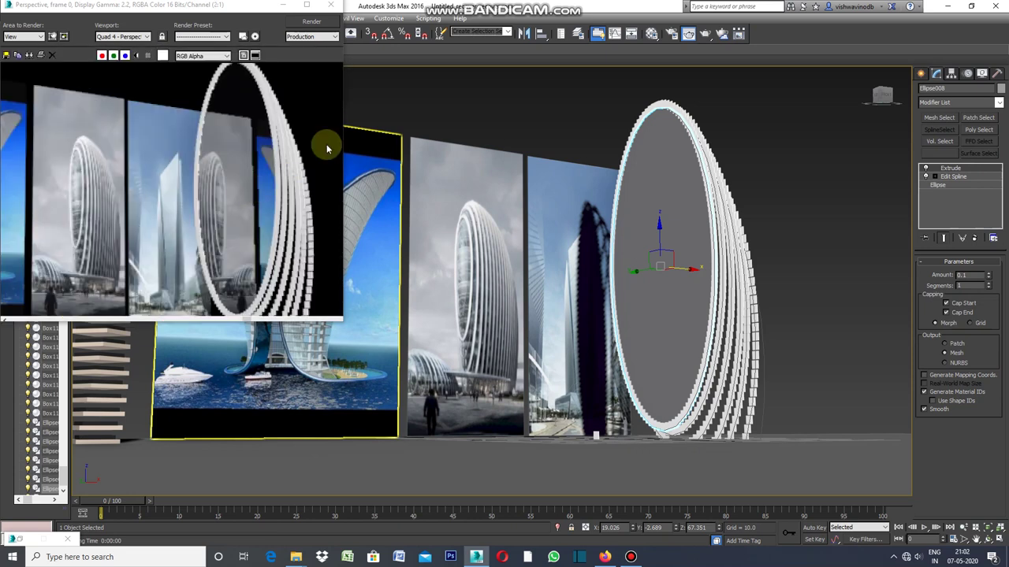
left_click(308, 6)
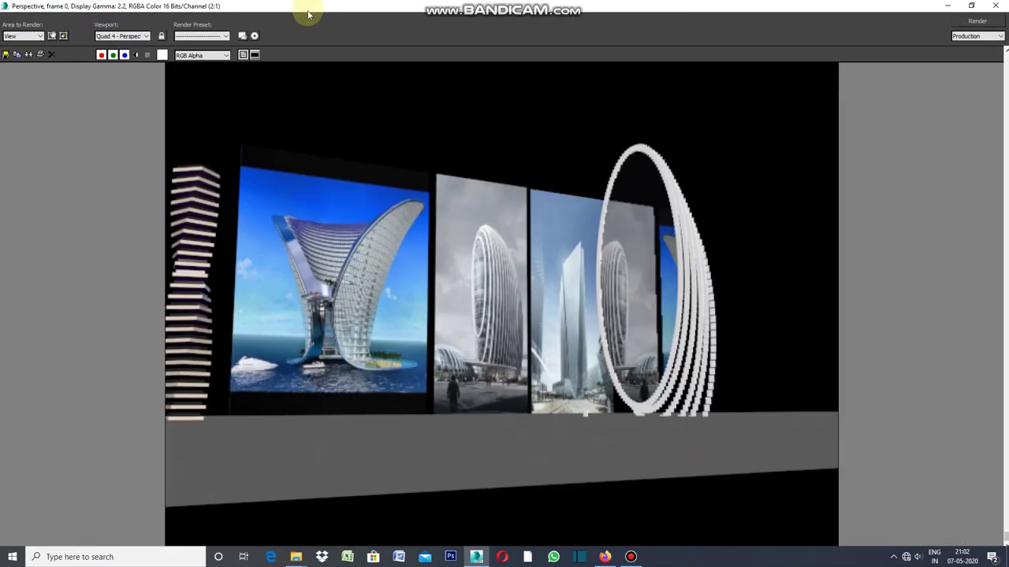
scroll(462, 379, "up", 1)
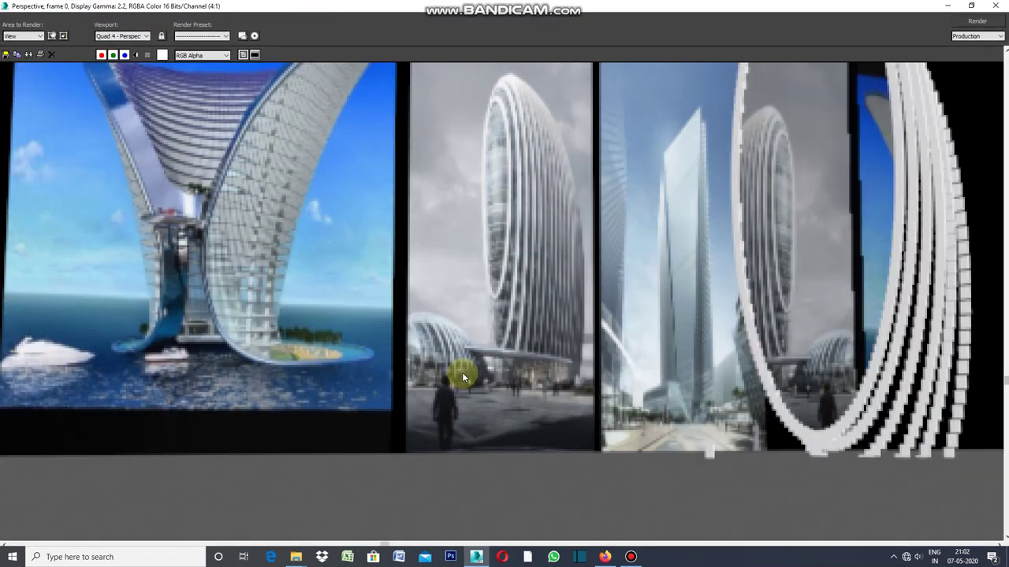
scroll(462, 372, "down", 1)
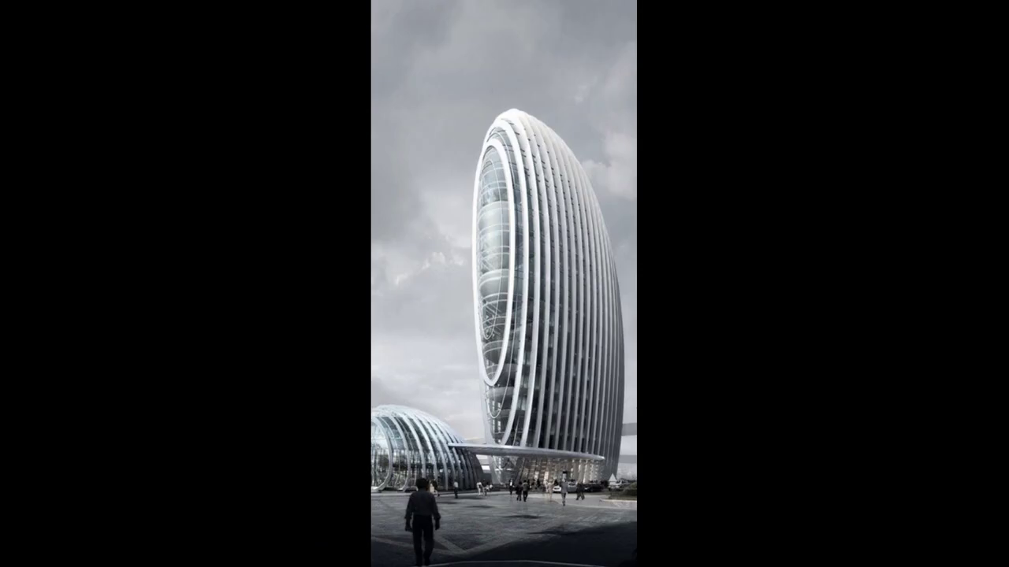